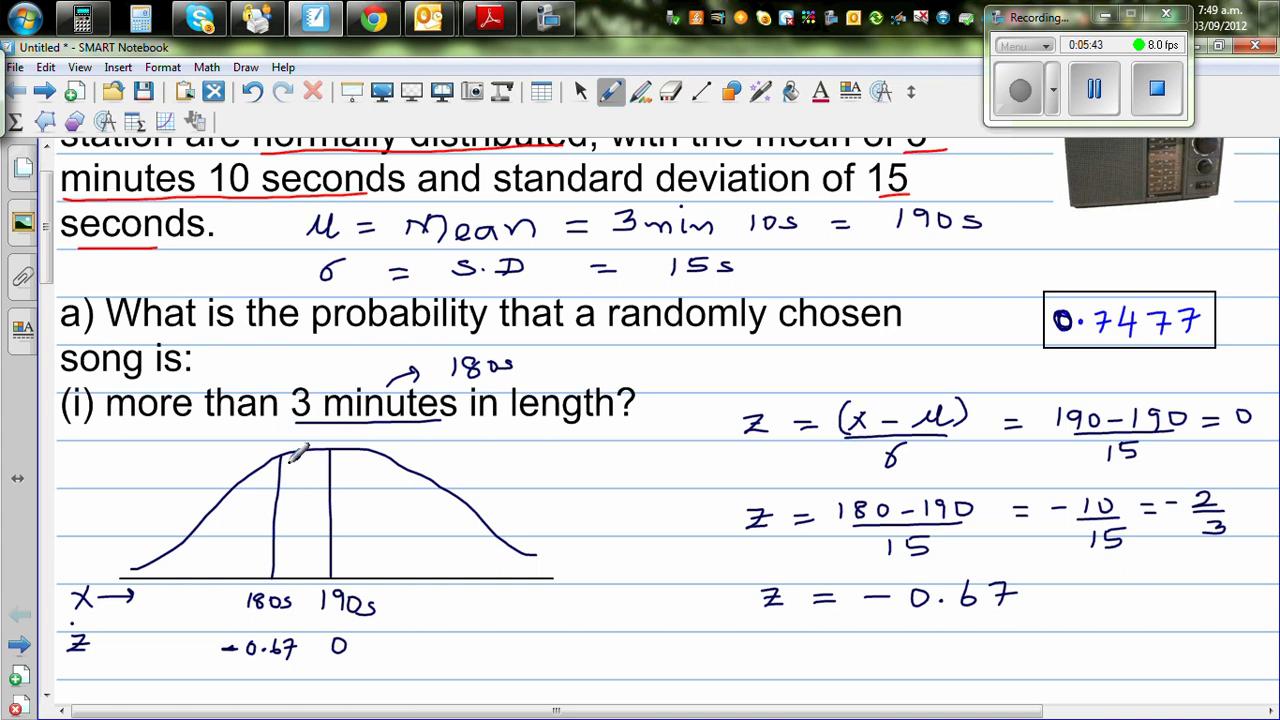
Step: Draw diagonal pen hatching under the bell curve between the 180s and 190s lines
mouse_move(283, 462)
left_mouse_down()
mouse_move(328, 453)
mouse_move(290, 481)
mouse_move(323, 470)
mouse_move(286, 497)
mouse_move(308, 494)
mouse_move(282, 522)
mouse_move(308, 526)
mouse_move(285, 544)
mouse_move(310, 549)
mouse_move(286, 568)
left_mouse_up()
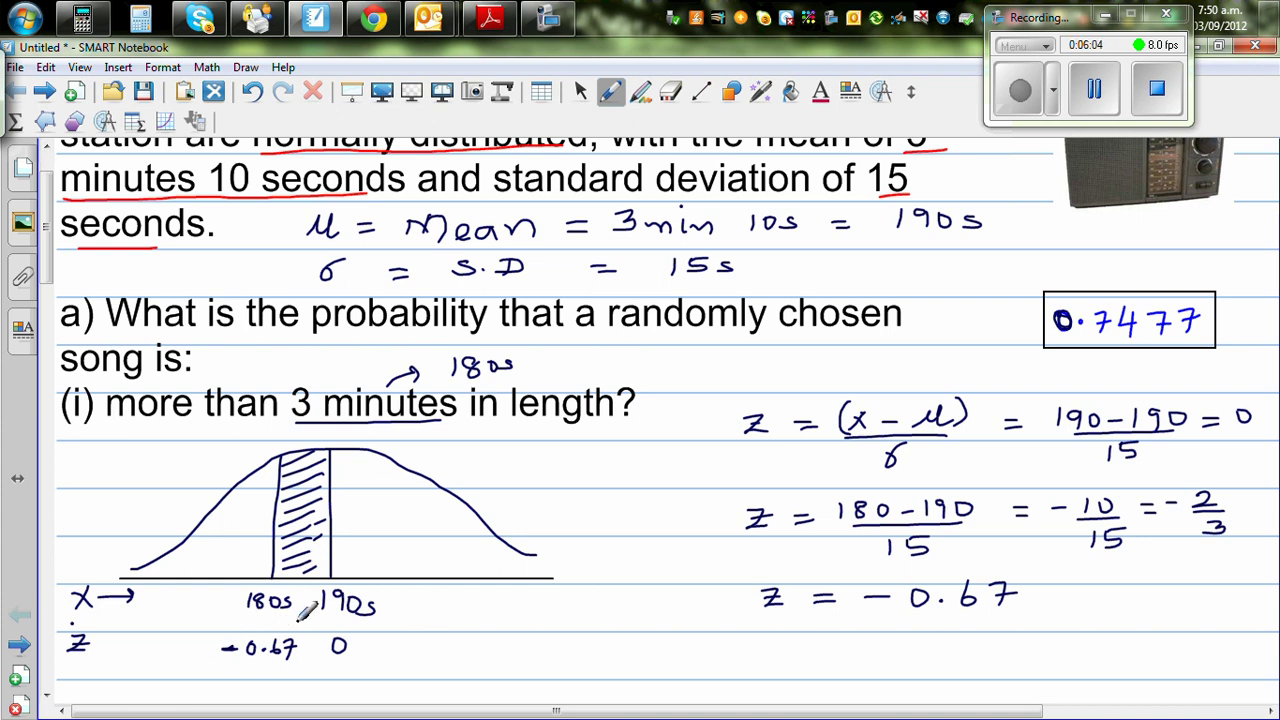
Step: On the normal distribution table page, circle the table's z header
left_click(22, 648)
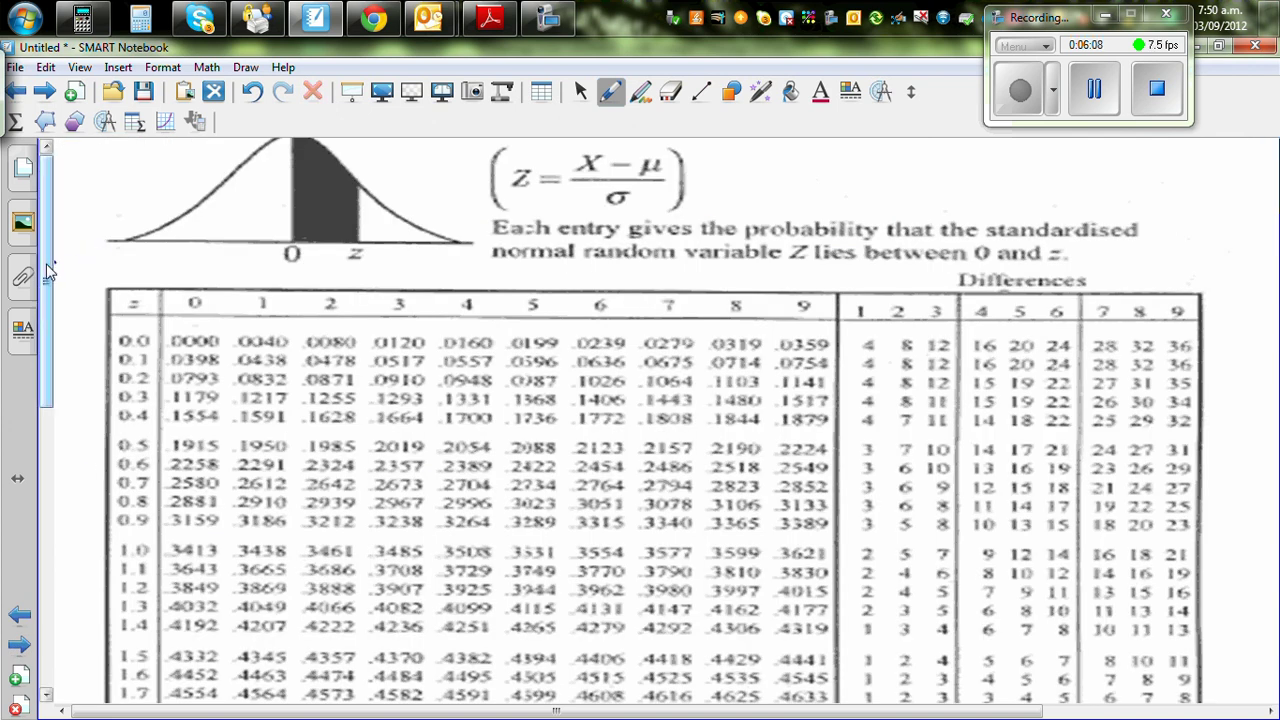
scroll(48, 268, "down", 1)
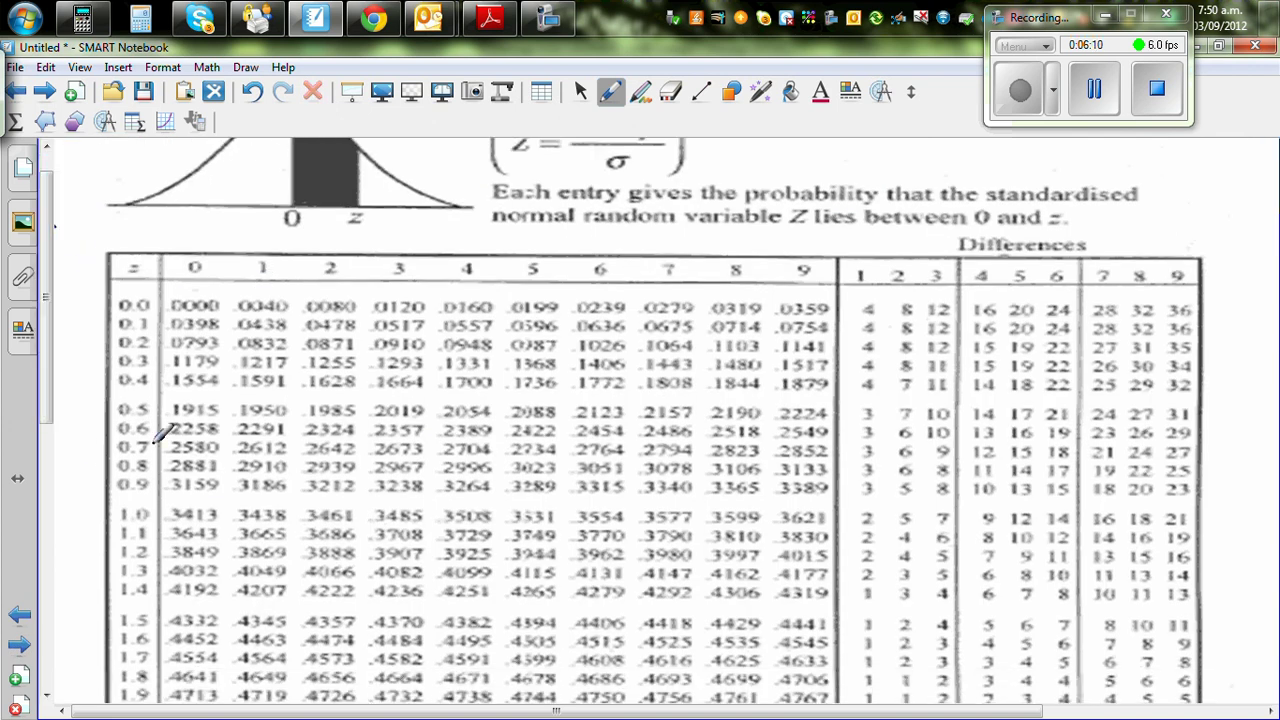
mouse_move(150, 252)
left_mouse_down()
mouse_move(121, 262)
mouse_move(152, 265)
mouse_move(150, 253)
left_mouse_up()
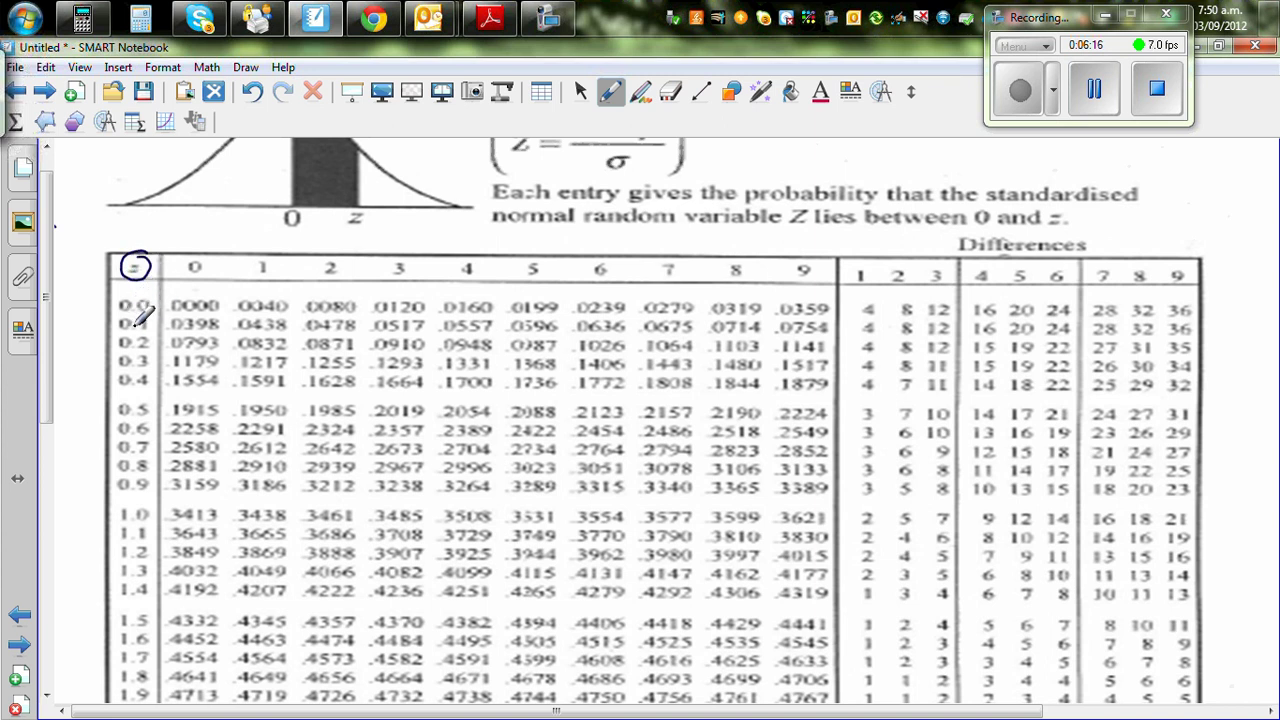
left_click_drag(46, 322, 46, 330)
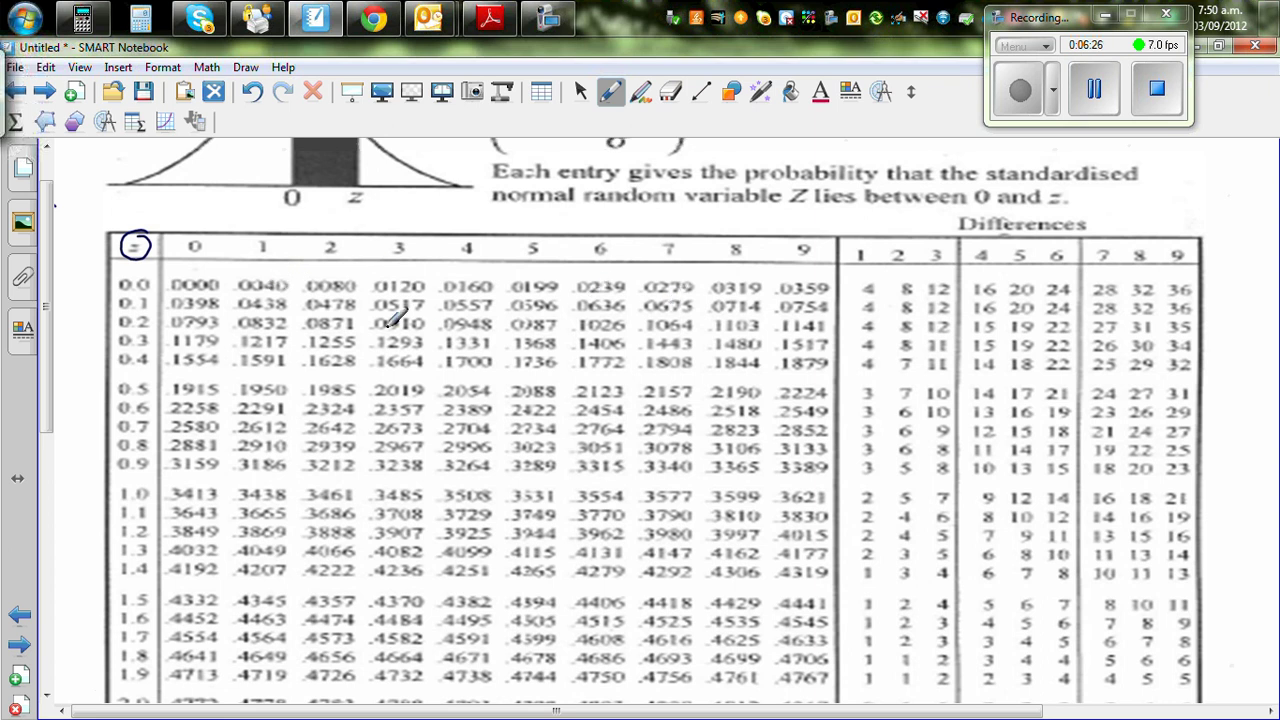
left_click_drag(55, 278, 55, 342)
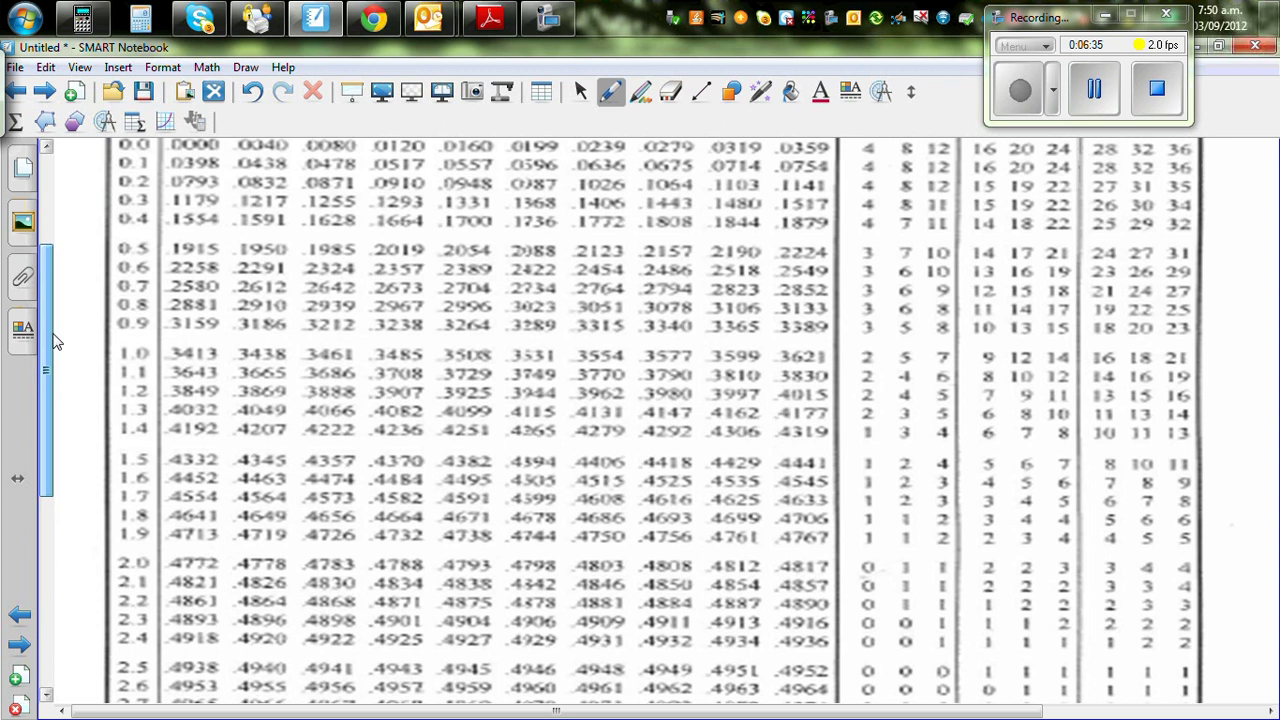
Step: Draw a straight line along the 0.6 row and circle the 0.6 row label
left_click(701, 92)
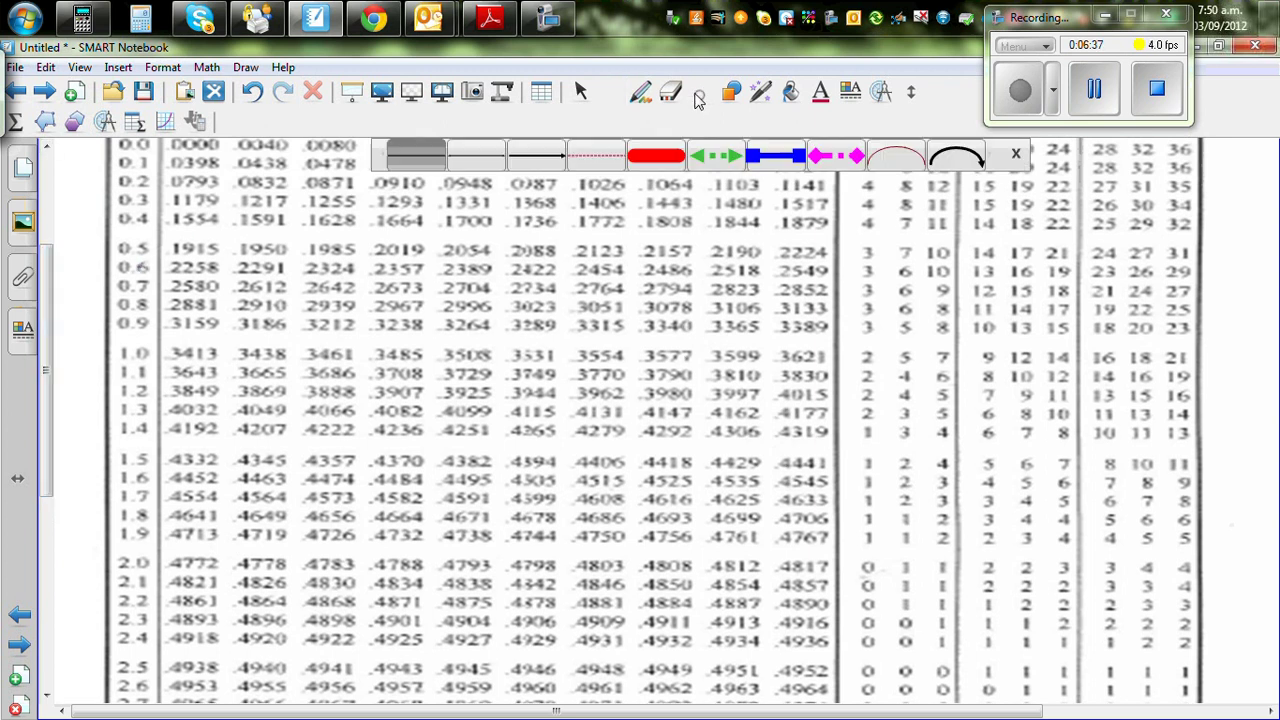
left_click(478, 158)
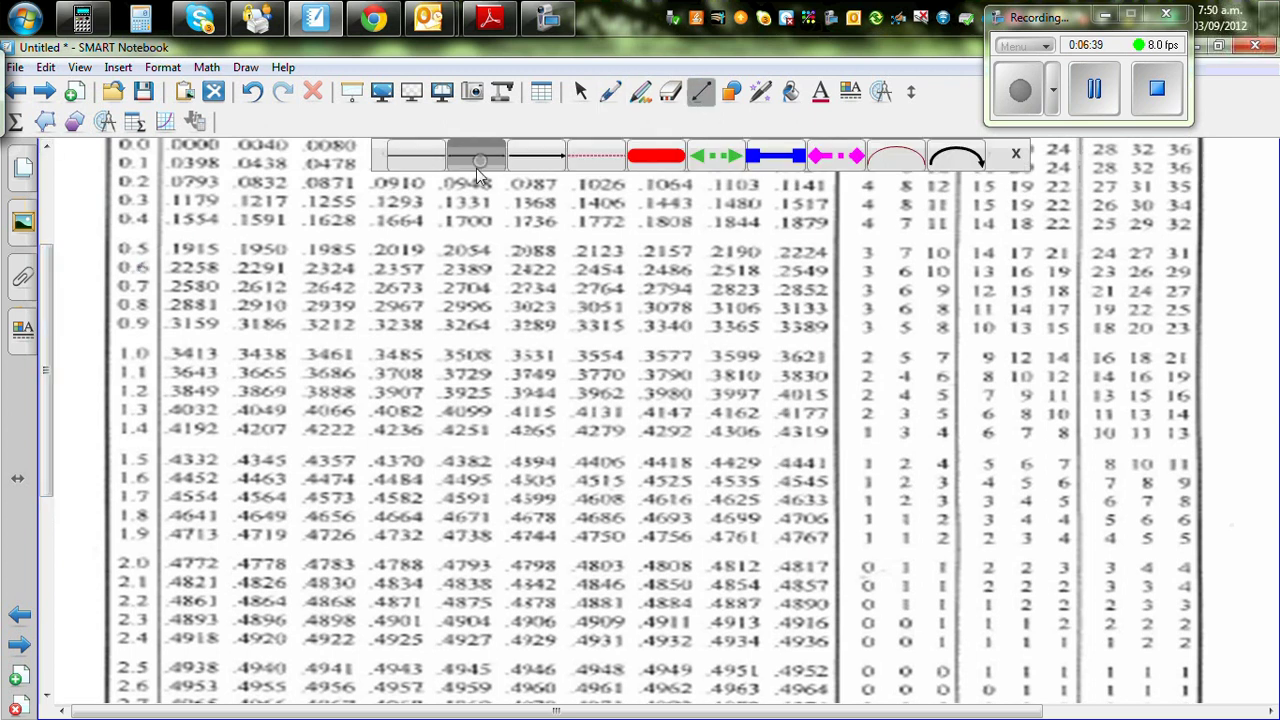
left_click_drag(110, 272, 811, 275)
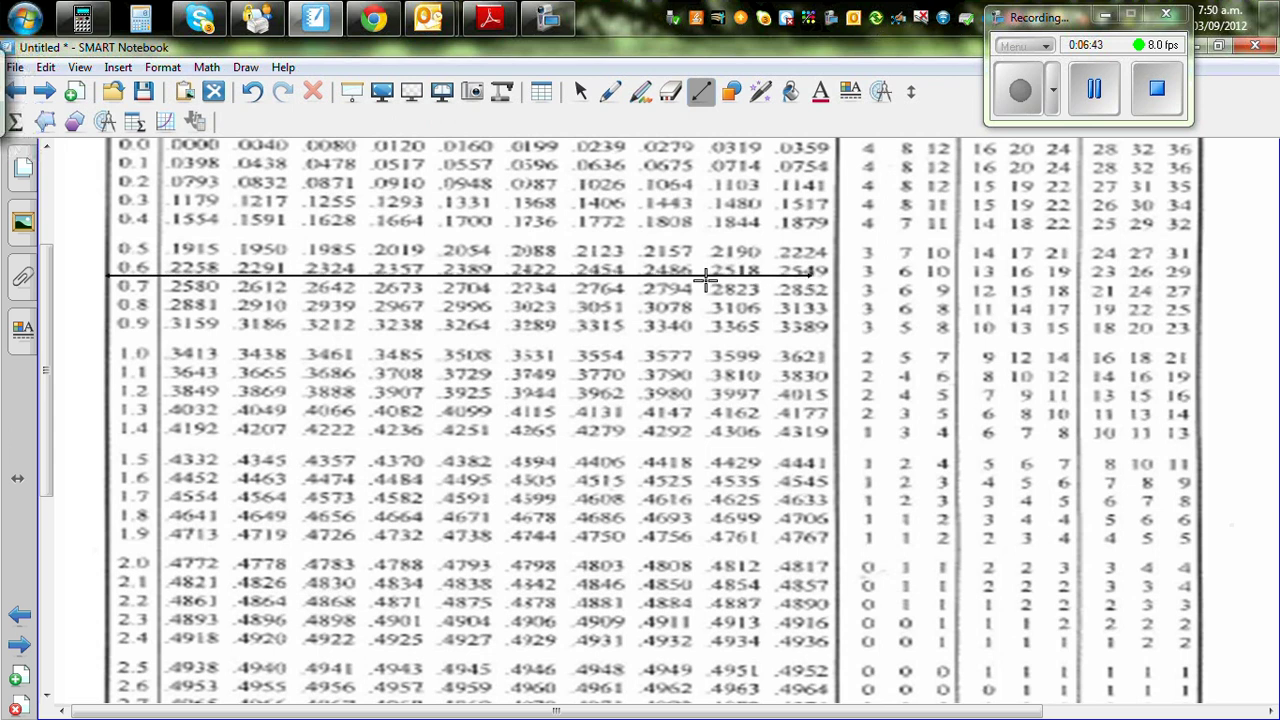
left_click(610, 91)
mouse_move(157, 251)
left_mouse_down()
mouse_move(120, 250)
mouse_move(112, 266)
mouse_move(155, 251)
left_mouse_up()
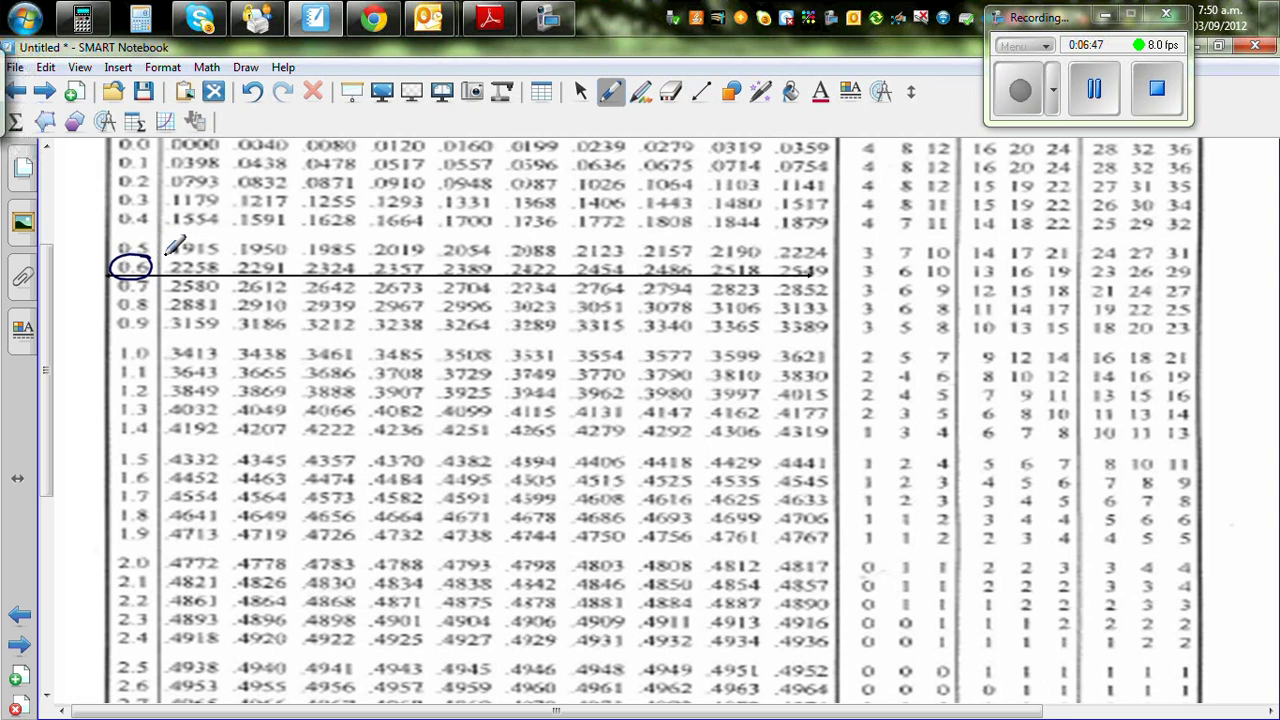
Step: Circle the 7 column header and the .2486 entry in the 0.6 row
left_click(46, 290)
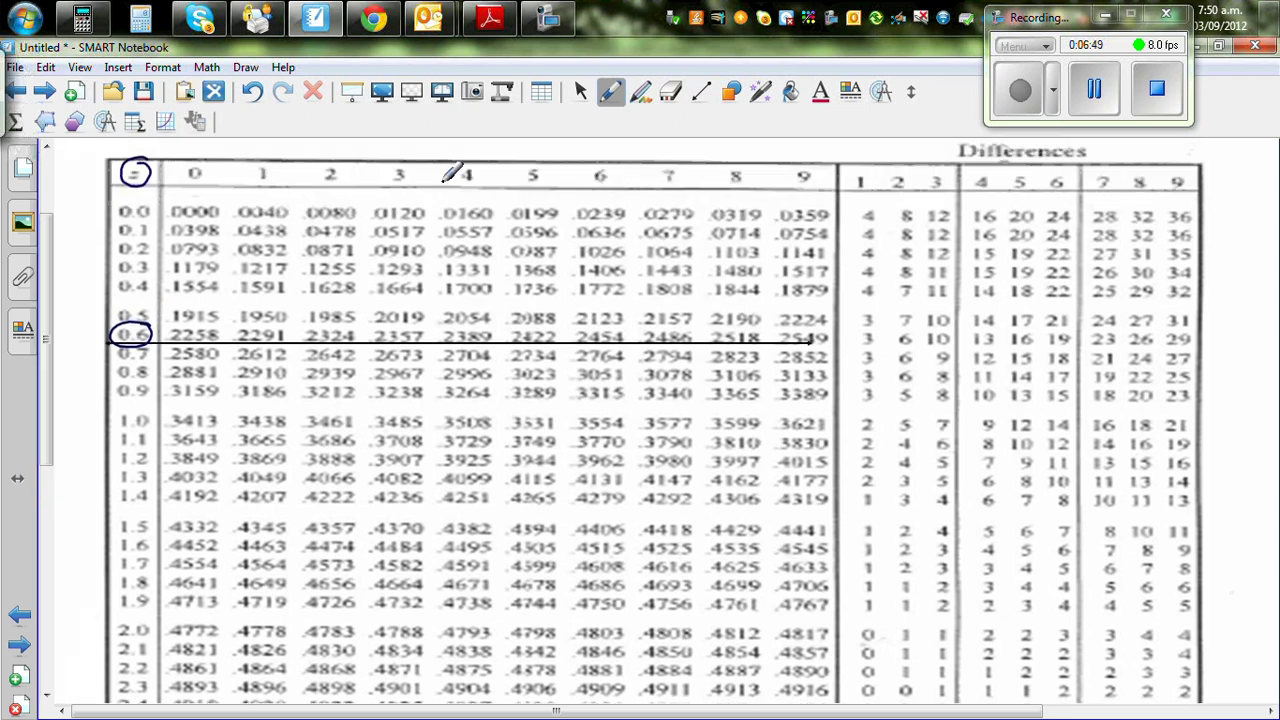
mouse_move(680, 148)
left_mouse_down()
mouse_move(660, 178)
mouse_move(684, 156)
left_mouse_up()
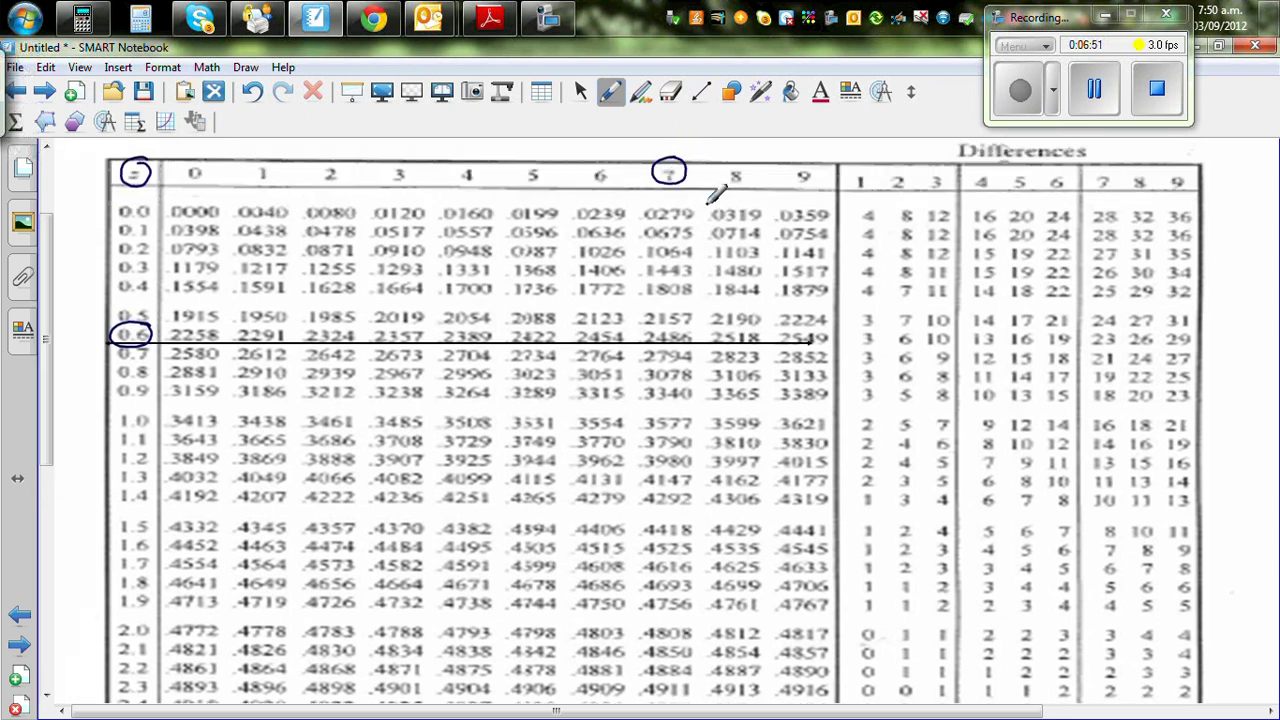
mouse_move(699, 322)
left_mouse_down()
mouse_move(636, 330)
mouse_move(686, 347)
mouse_move(705, 332)
mouse_move(692, 327)
left_mouse_up()
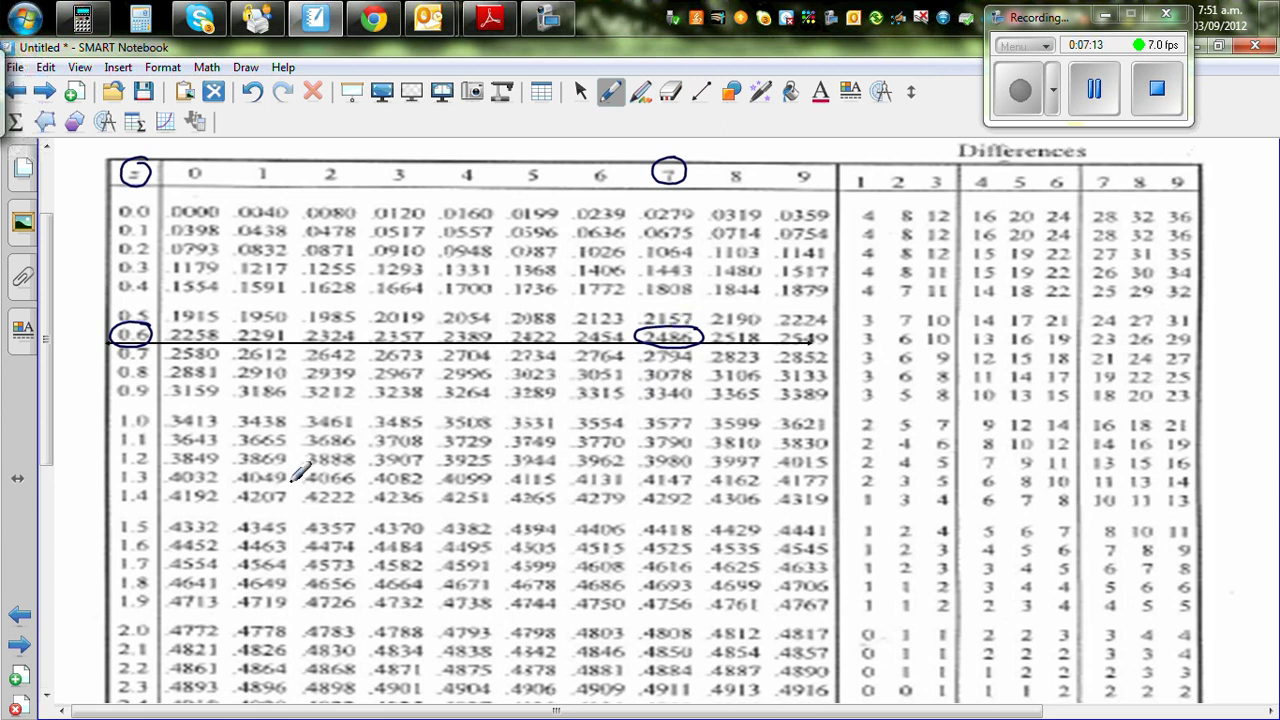
Step: Label the shaded strip 0.2486 with a red arrow and underline 'more' in the question
left_click(20, 618)
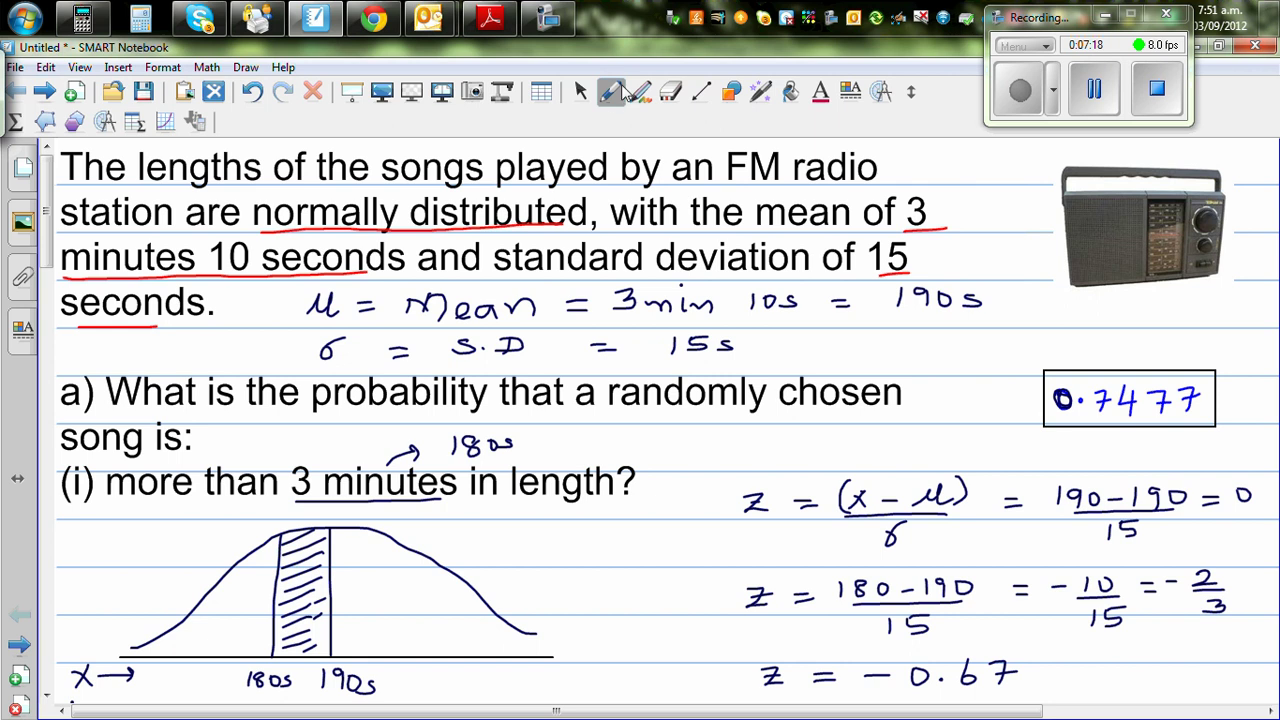
left_click(611, 93)
left_click(505, 168)
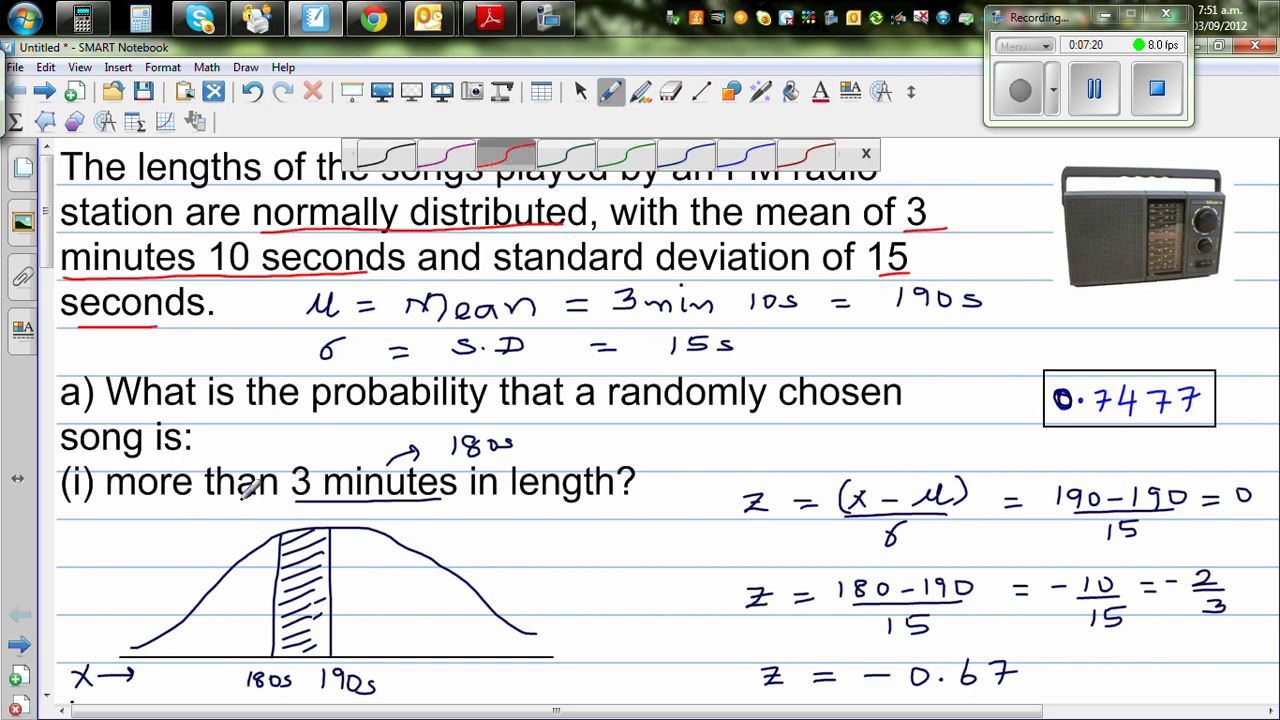
left_click_drag(226, 513, 300, 545)
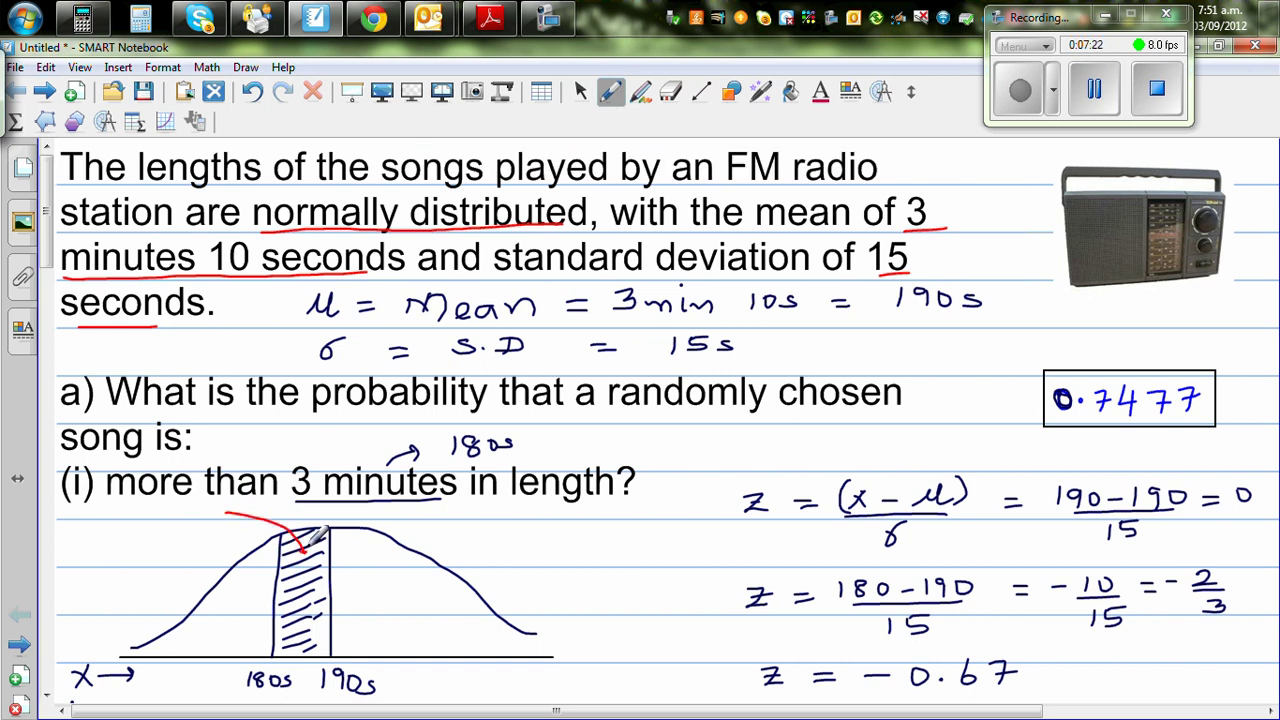
left_click_drag(126, 532, 114, 536)
left_click(19, 644)
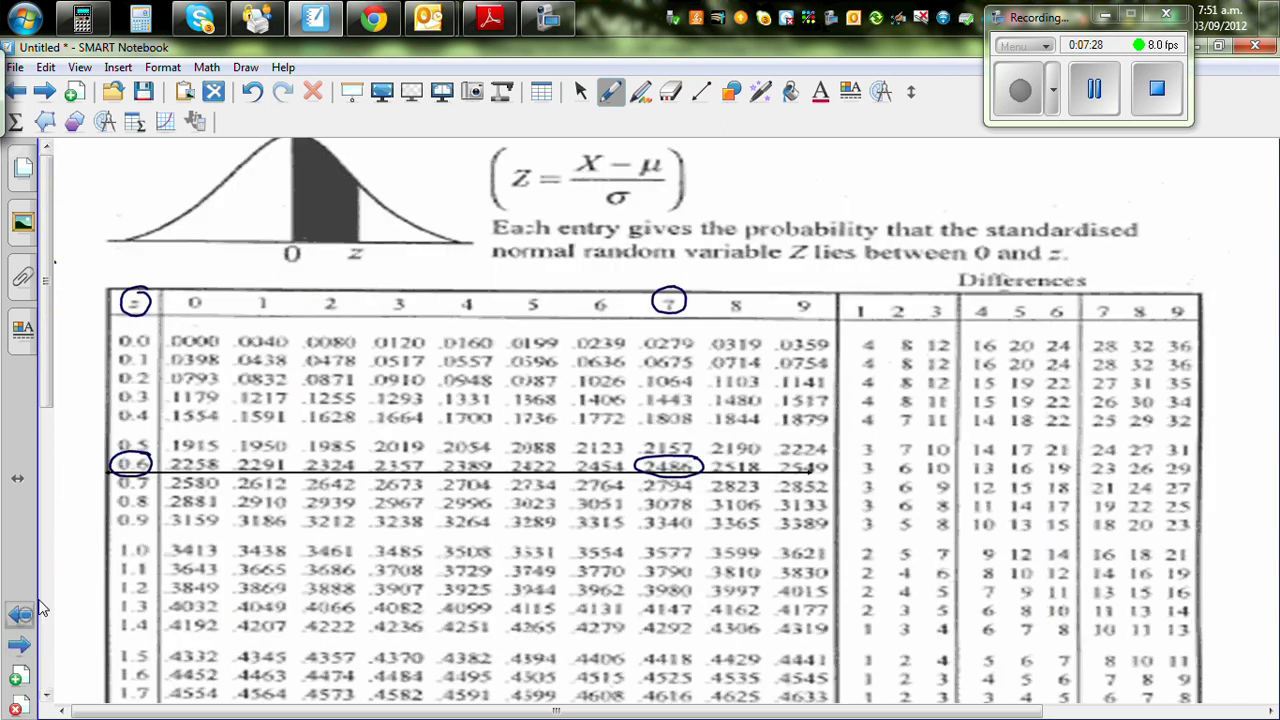
left_click(19, 614)
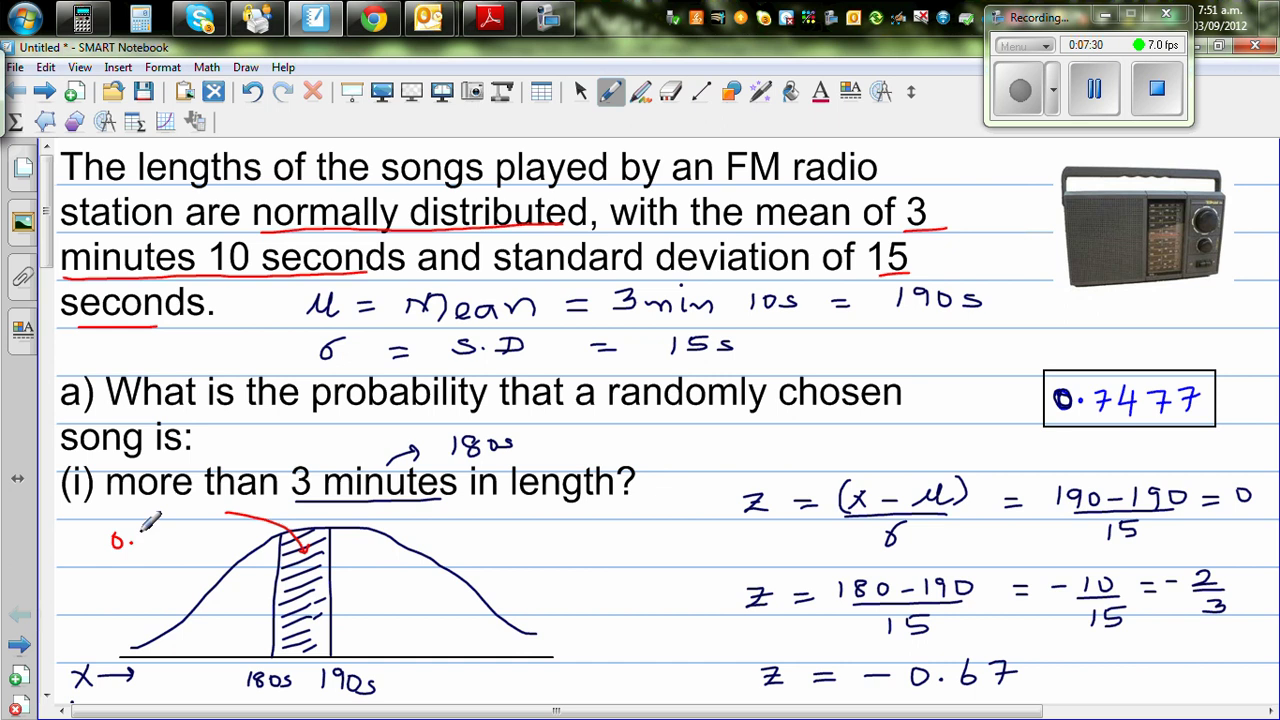
left_click_drag(138, 530, 169, 546)
left_click_drag(181, 528, 205, 536)
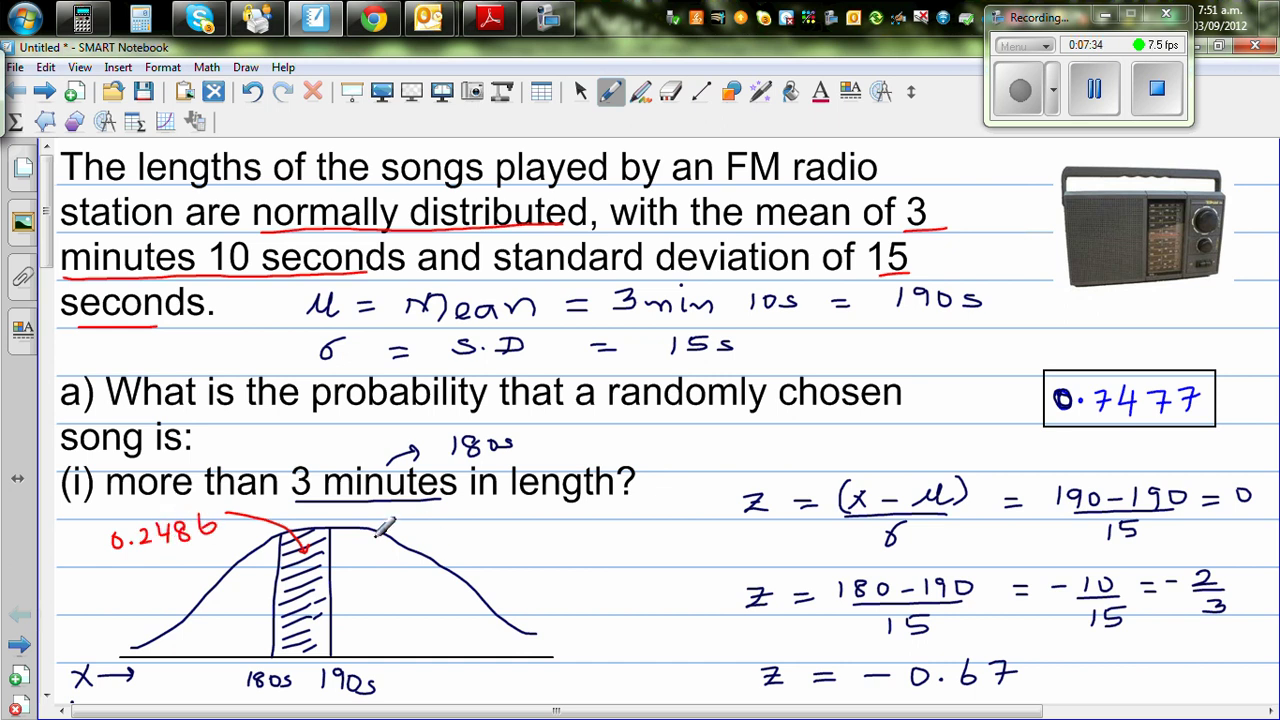
left_click_drag(107, 499, 192, 498)
Step: Hatch the area right of 190s under the curve in dark blue ink
left_click(610, 93)
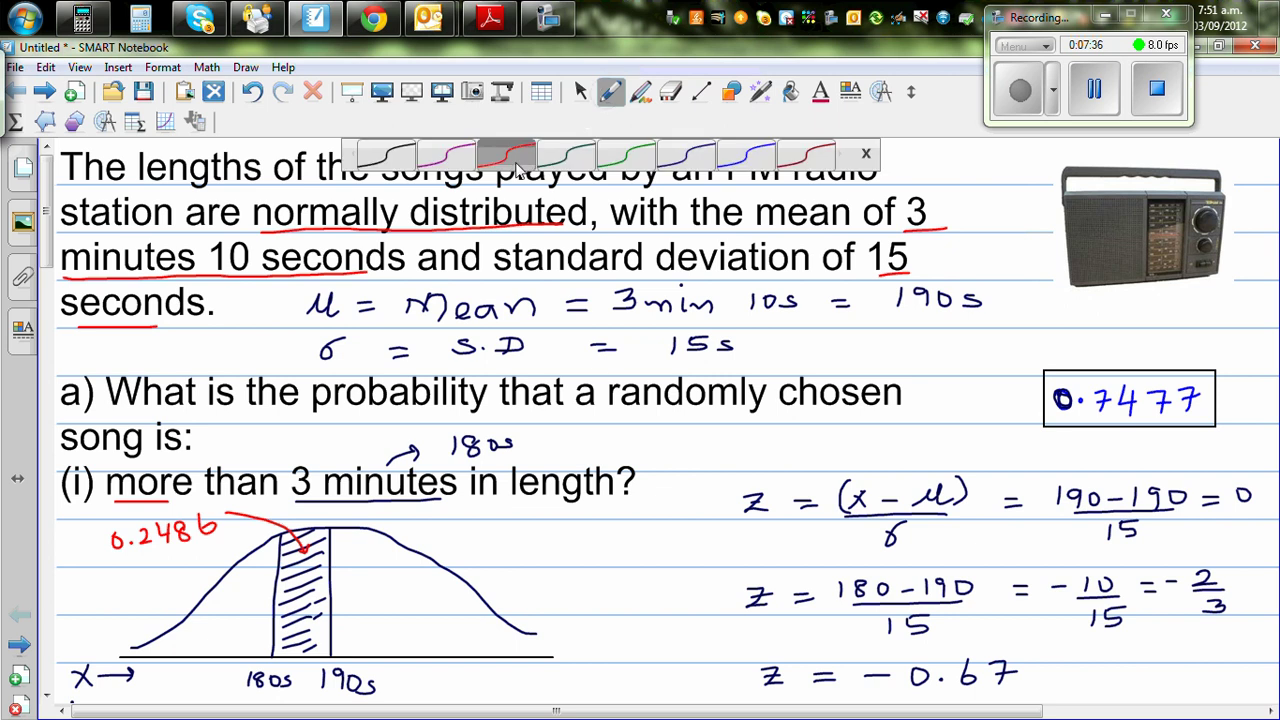
left_click(690, 160)
mouse_move(334, 542)
left_mouse_down()
mouse_move(374, 528)
mouse_move(388, 542)
left_mouse_up()
mouse_move(342, 574)
left_mouse_down()
mouse_move(386, 560)
mouse_move(410, 570)
left_mouse_up()
mouse_move(350, 610)
left_mouse_down()
mouse_move(430, 585)
mouse_move(448, 600)
left_mouse_up()
left_click_drag(378, 635, 472, 612)
mouse_move(416, 644)
left_mouse_down()
mouse_move(481, 640)
mouse_move(480, 600)
left_mouse_up()
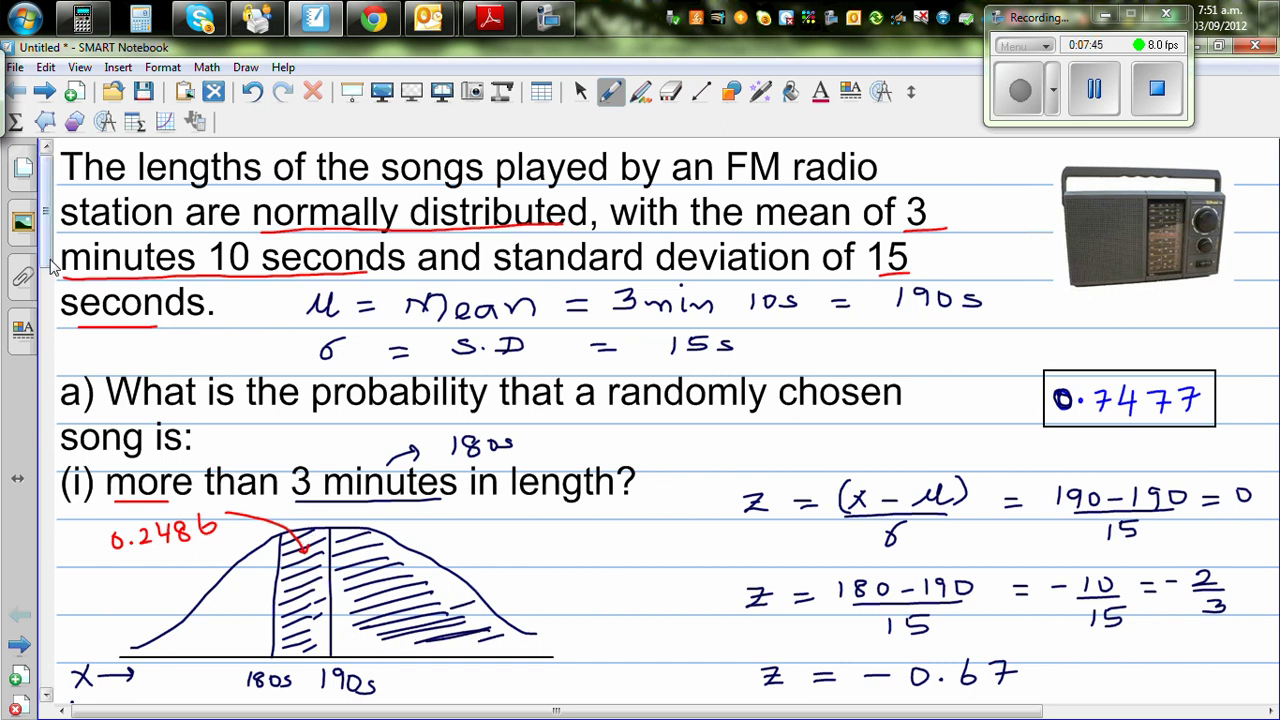
scroll(55, 258, "down", 2)
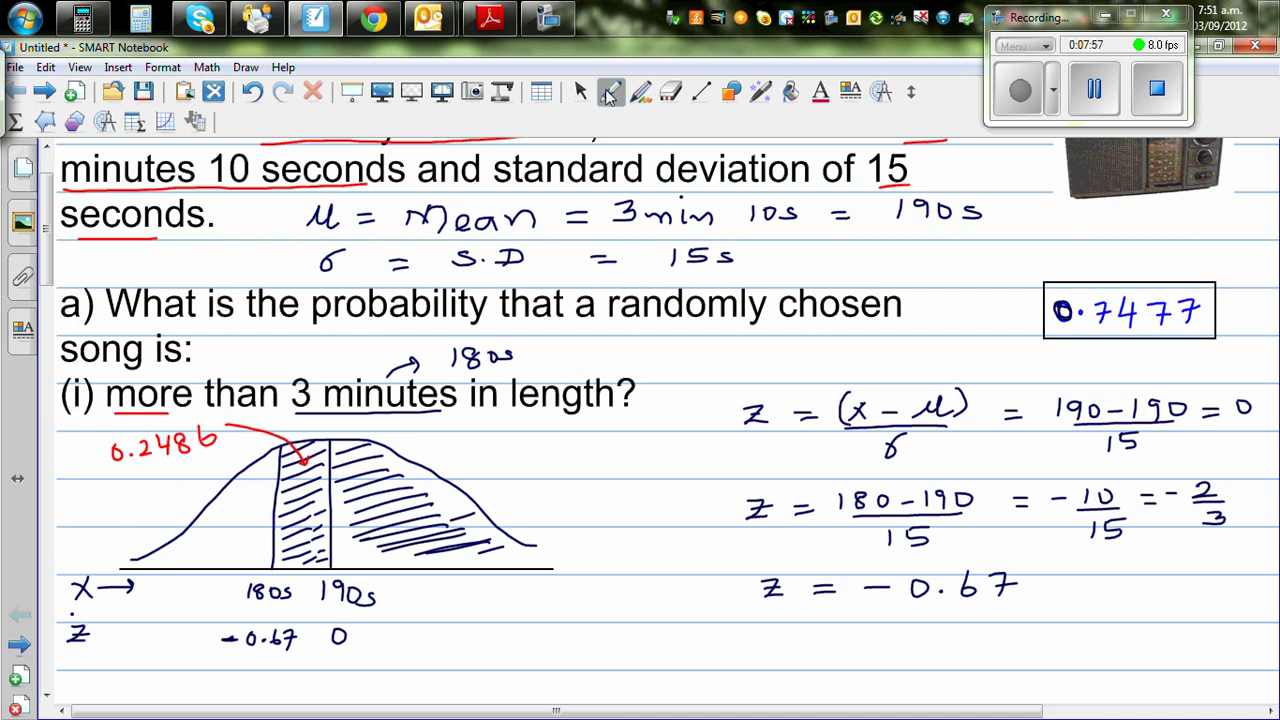
Step: In red ink, label the shaded area right of 190s as 0.5
left_click(609, 92)
left_click(492, 163)
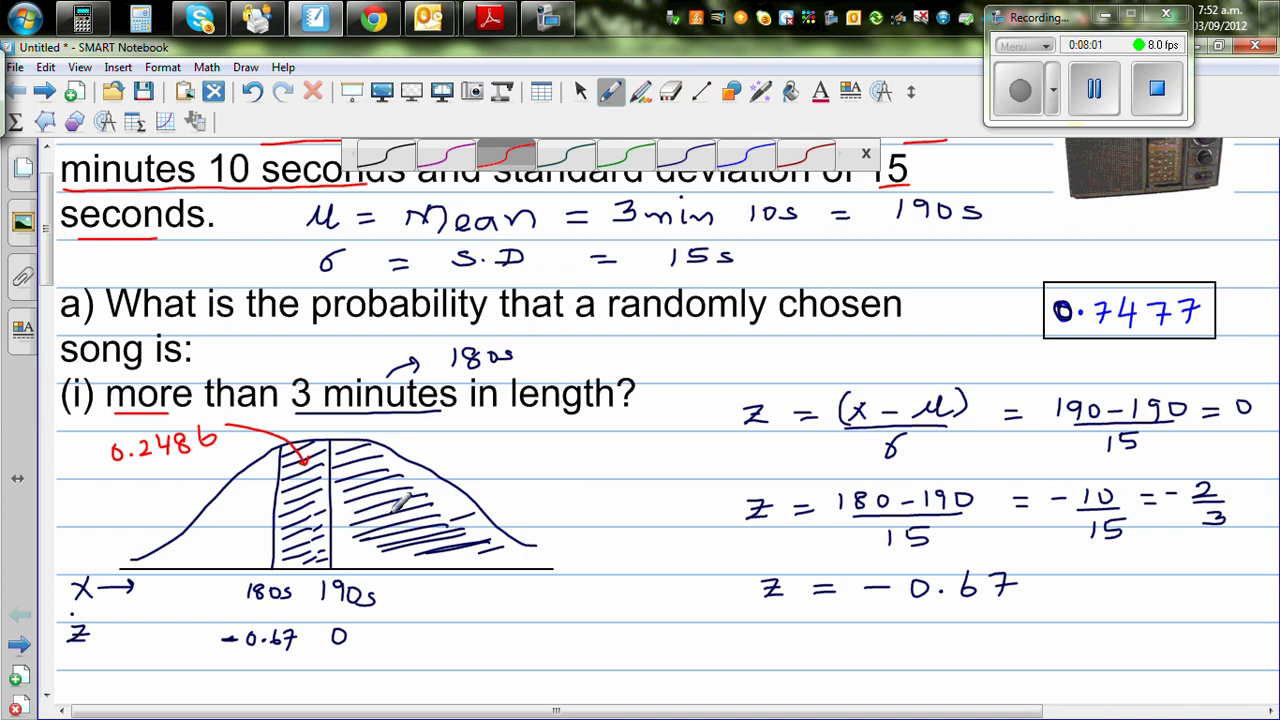
left_click_drag(383, 494, 412, 484)
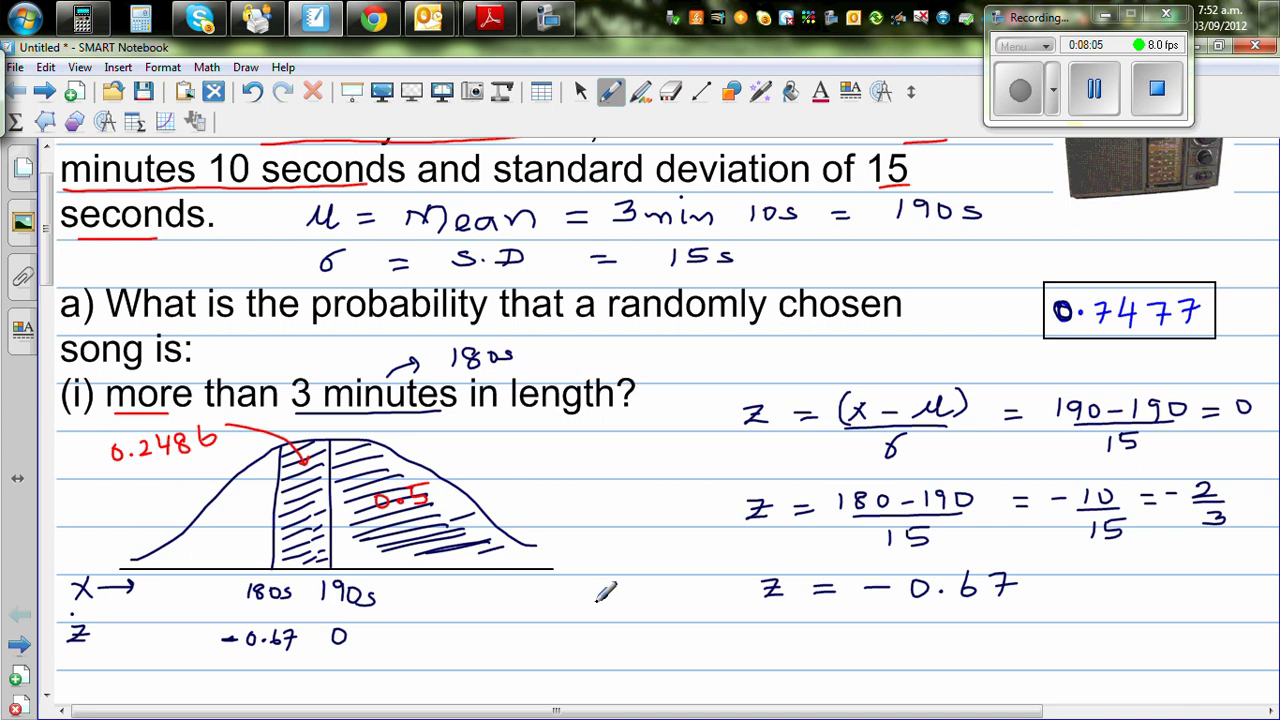
Step: Write 0.5 + 0.2486 = 0.7486 below the graph and box the answer 0.7486
mouse_move(516, 638)
left_mouse_down()
mouse_move(564, 651)
mouse_move(633, 642)
mouse_move(623, 654)
mouse_move(676, 634)
mouse_move(754, 653)
mouse_move(790, 646)
mouse_move(780, 655)
mouse_move(815, 636)
mouse_move(829, 649)
left_mouse_up()
left_click(540, 647)
left_click(709, 645)
left_click_drag(912, 639, 940, 649)
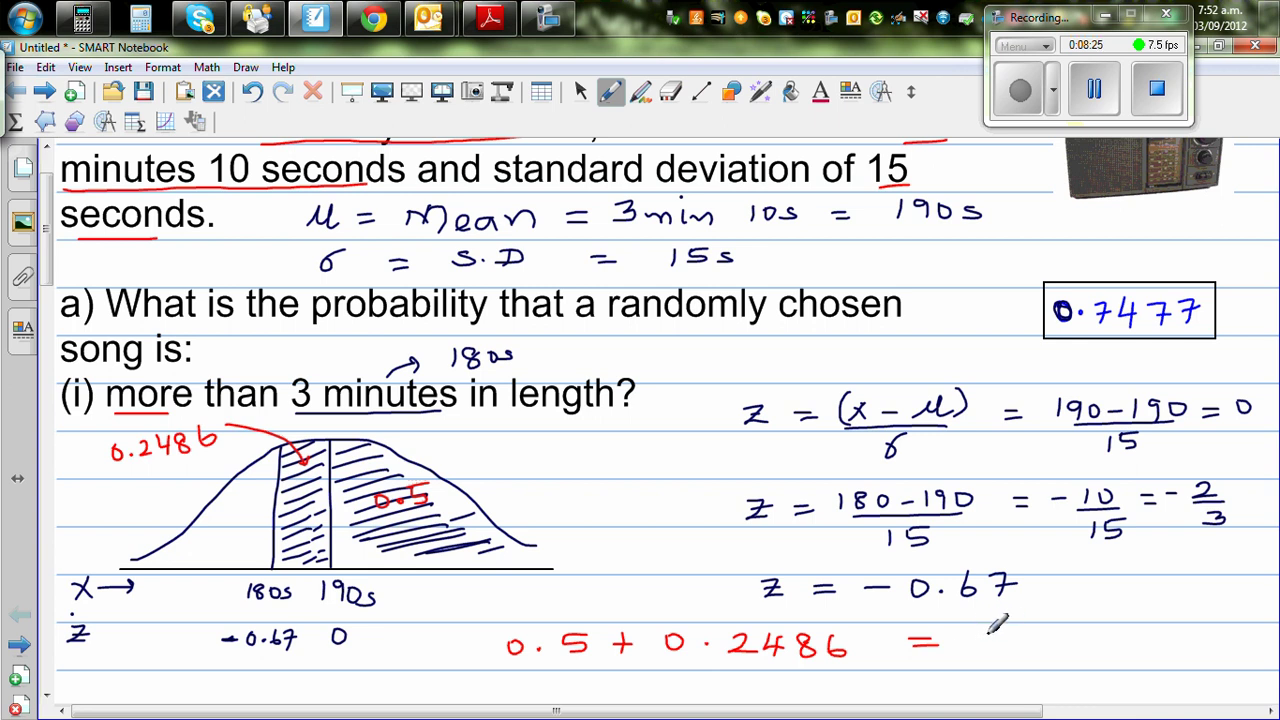
left_click_drag(998, 630, 997, 631)
left_click(1025, 643)
mouse_move(1086, 627)
left_mouse_down()
mouse_move(1096, 652)
mouse_move(1130, 630)
mouse_move(1151, 650)
left_mouse_up()
mouse_move(968, 614)
left_mouse_down()
mouse_move(967, 661)
mouse_move(1142, 663)
mouse_move(1167, 653)
mouse_move(1181, 603)
mouse_move(966, 614)
left_mouse_up()
left_click(20, 646)
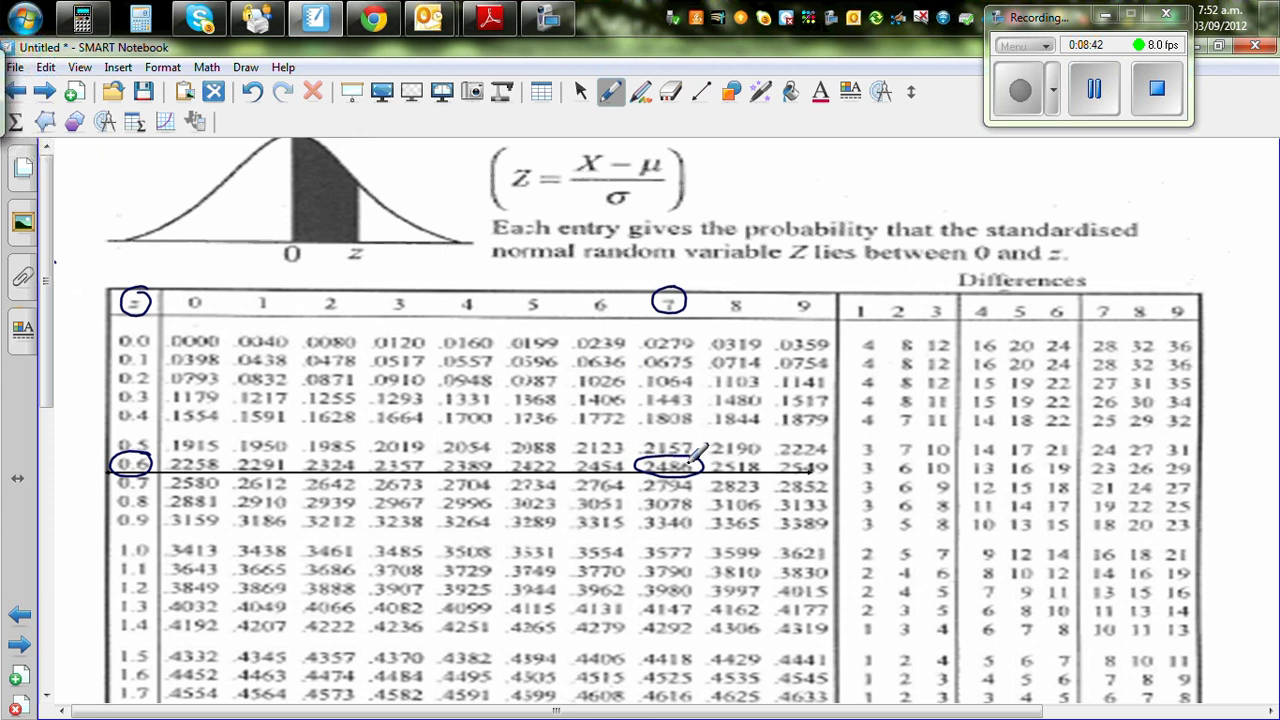
left_click(20, 645)
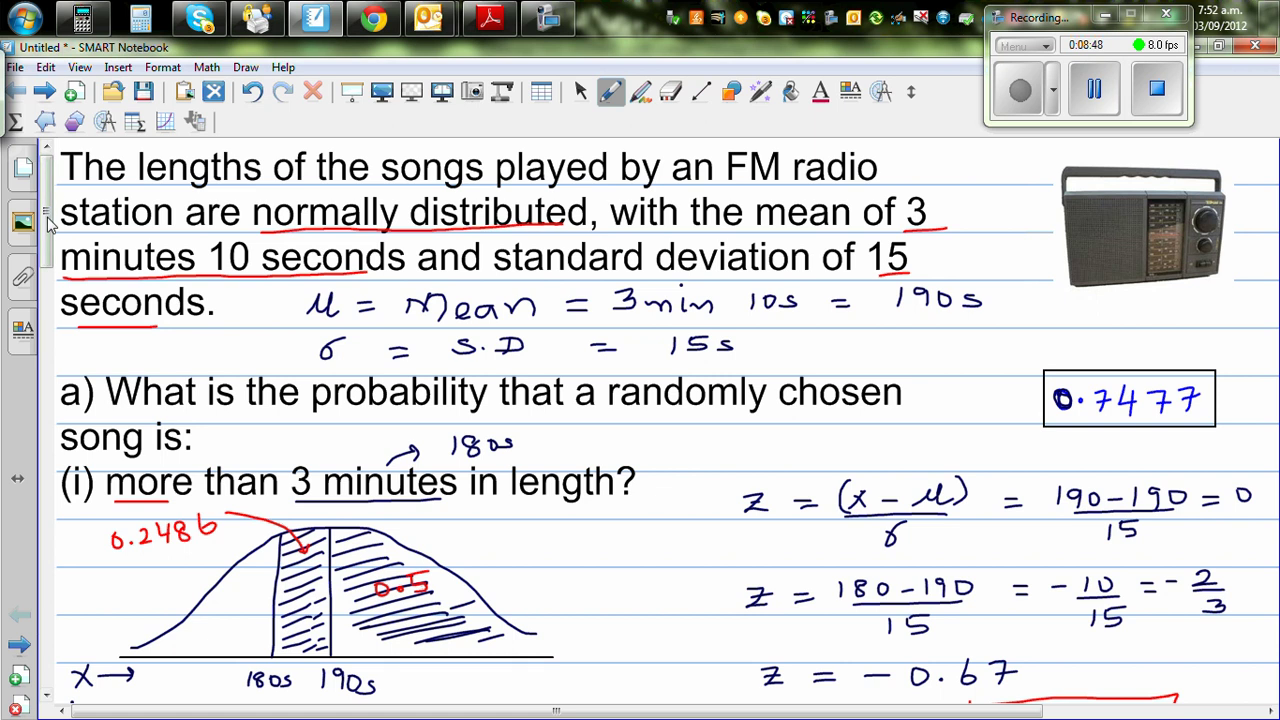
left_click_drag(44, 228, 44, 246)
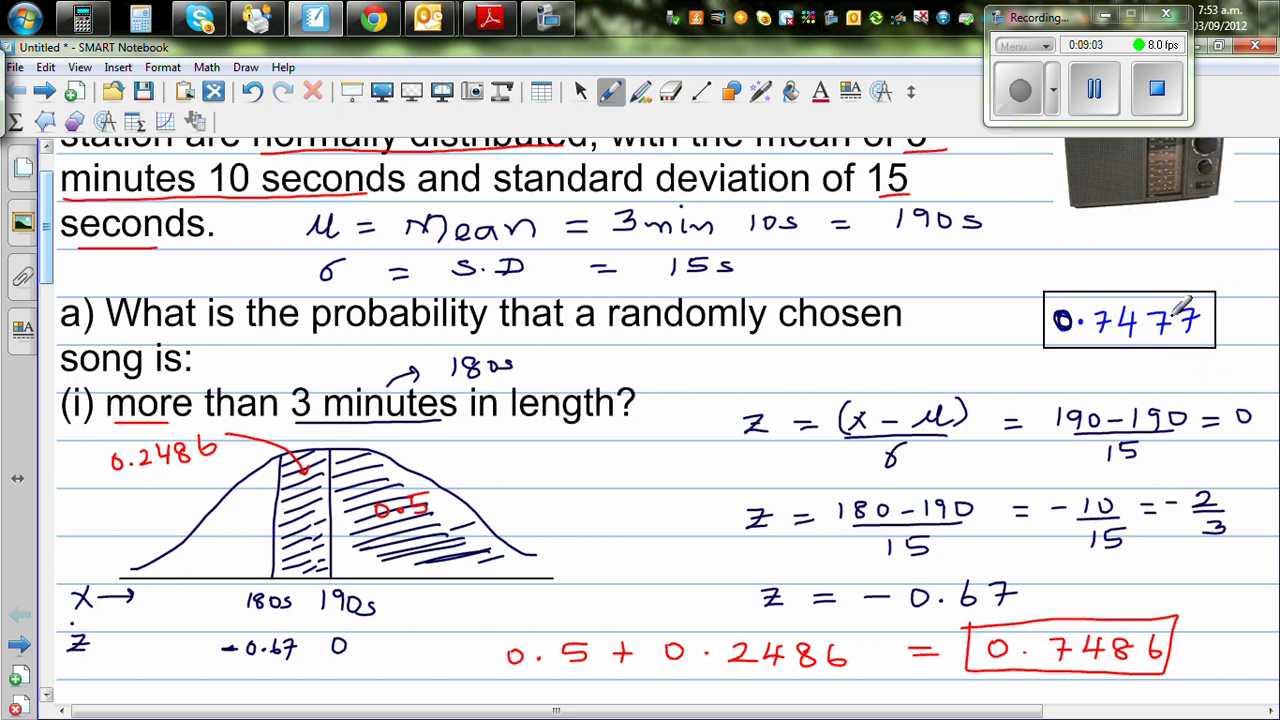
Step: Open the Casio emulator's Normal C.D screen through STAT, DIST, NORM and Ncd
left_click(104, 26)
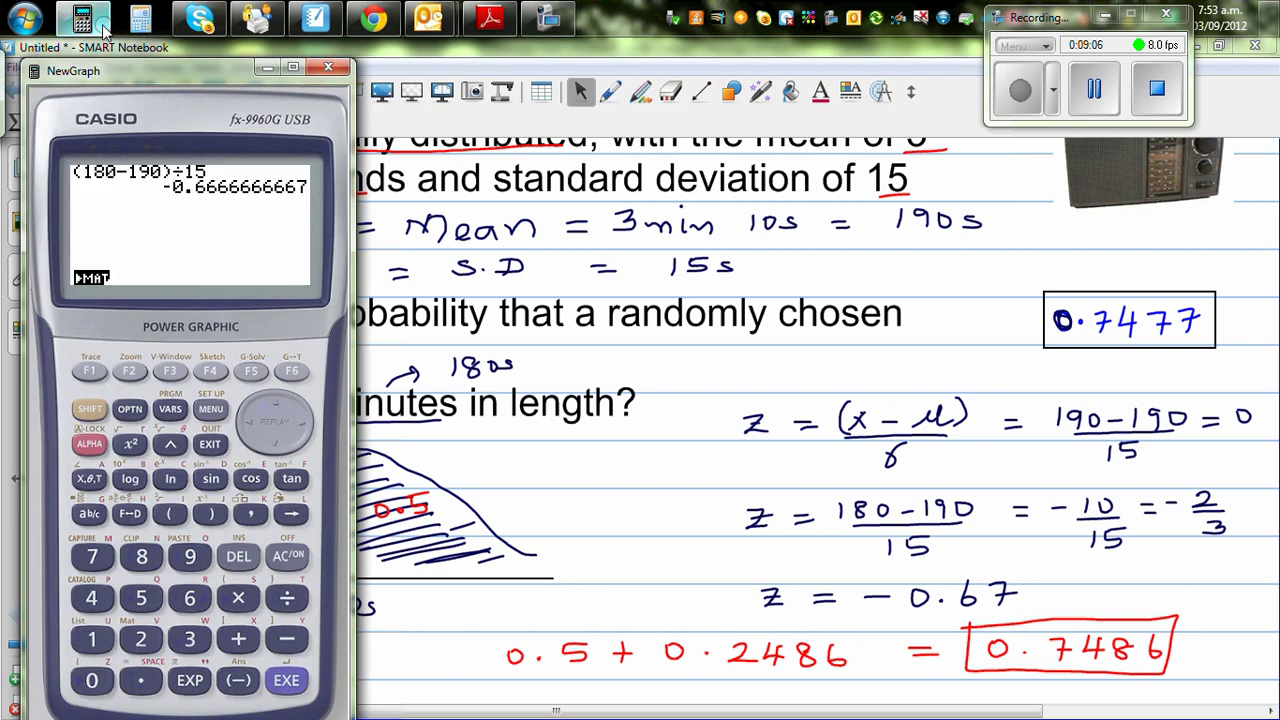
left_click(210, 411)
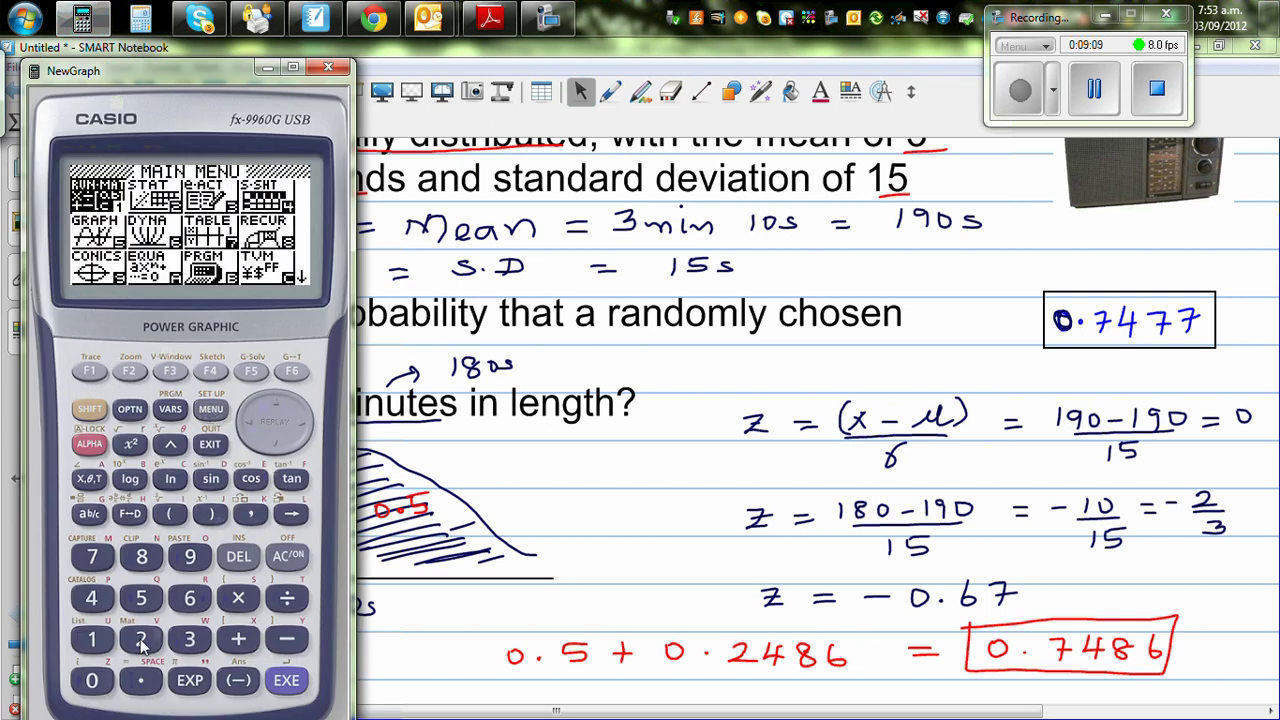
left_click(141, 641)
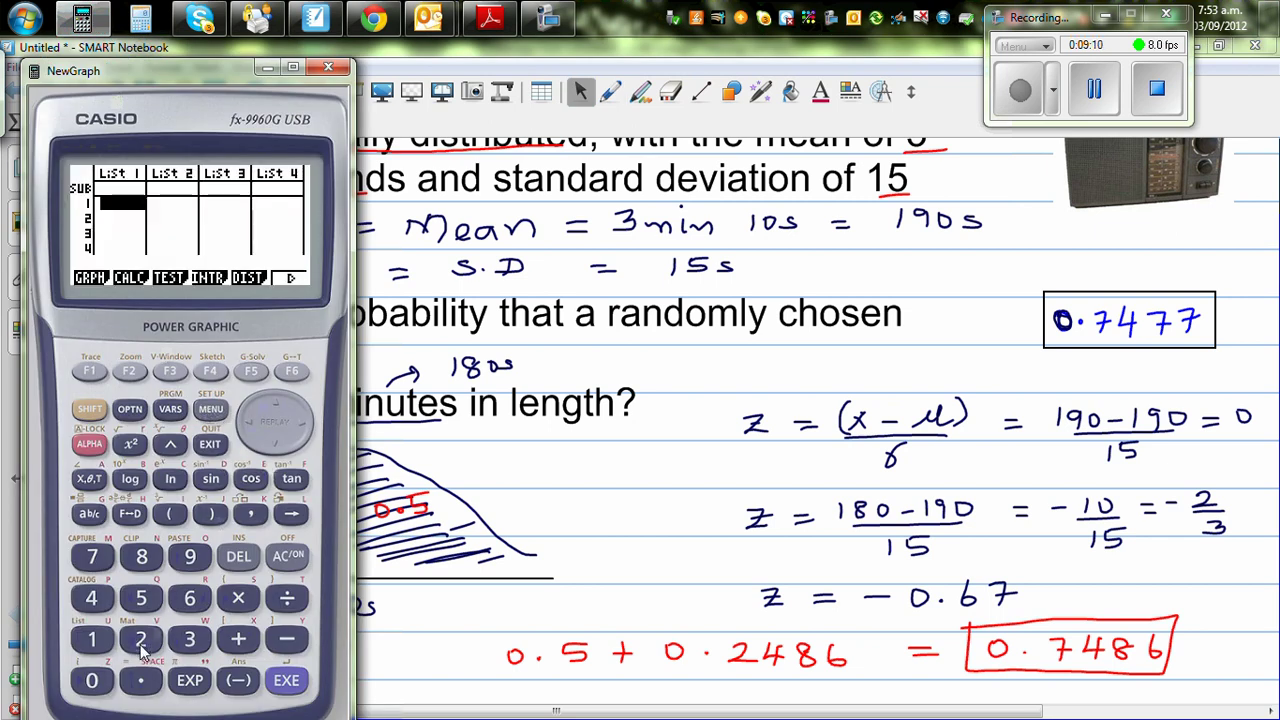
left_click(254, 373)
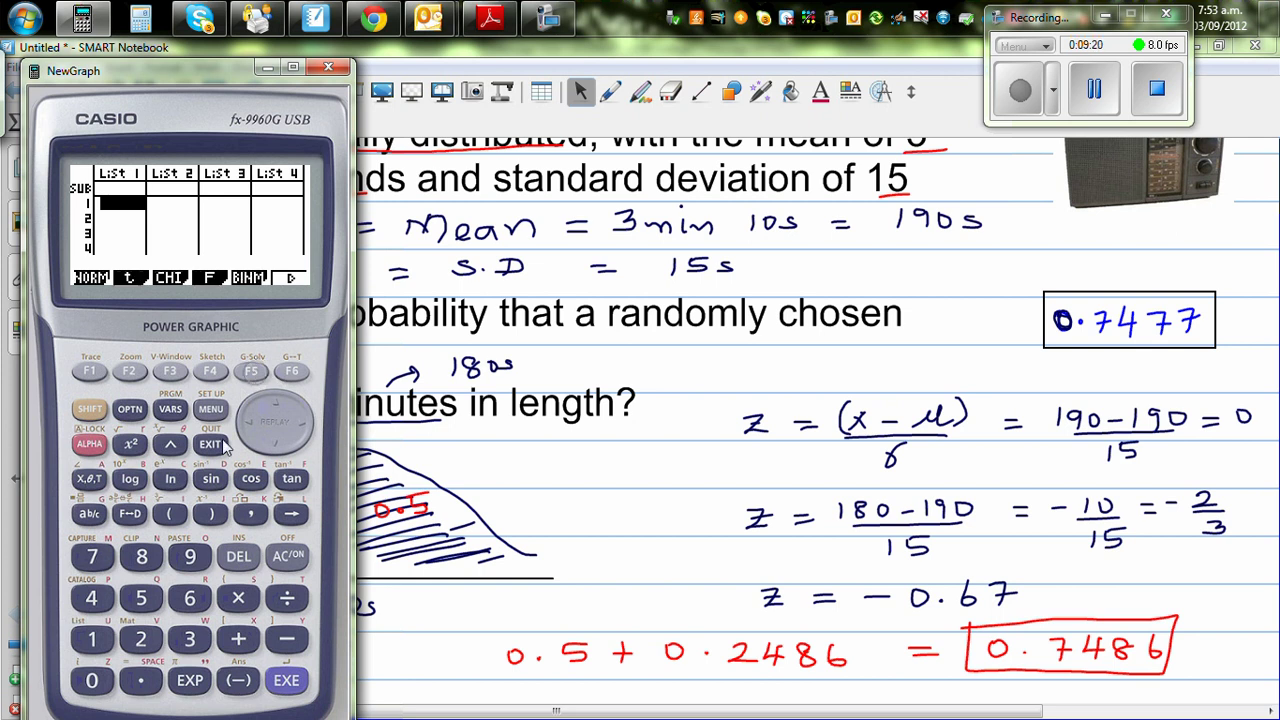
left_click(90, 372)
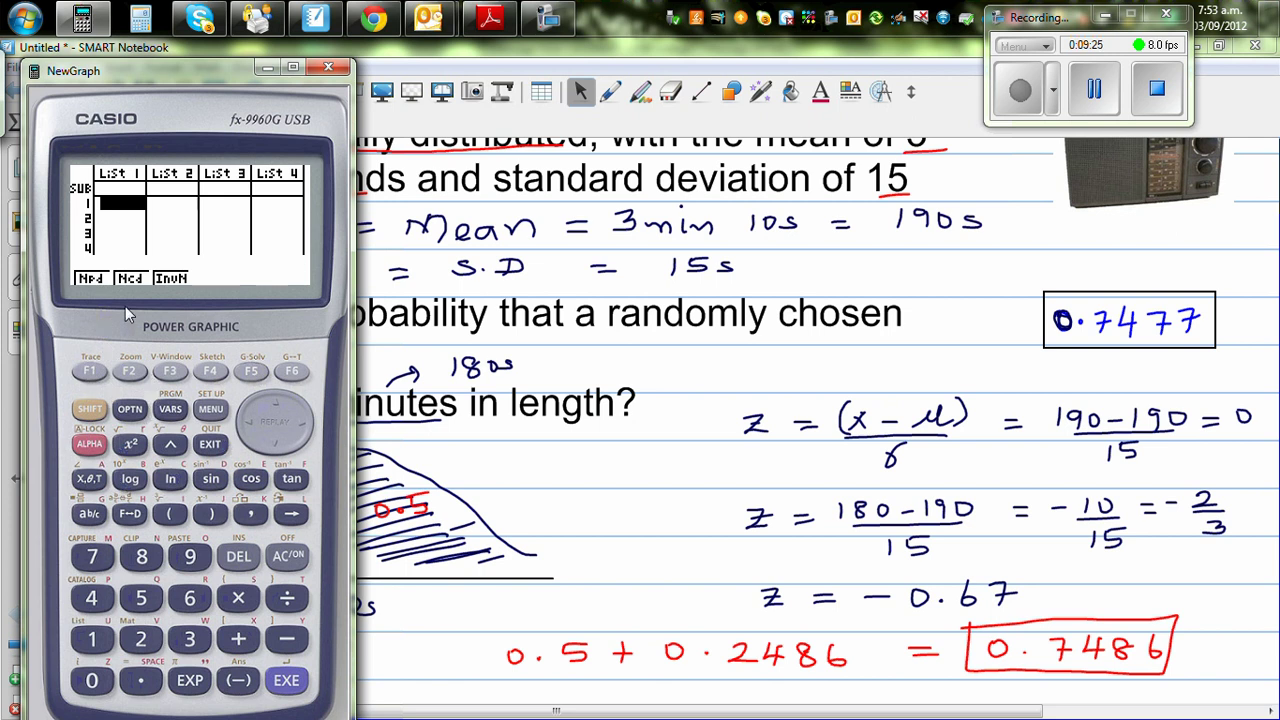
left_click(129, 372)
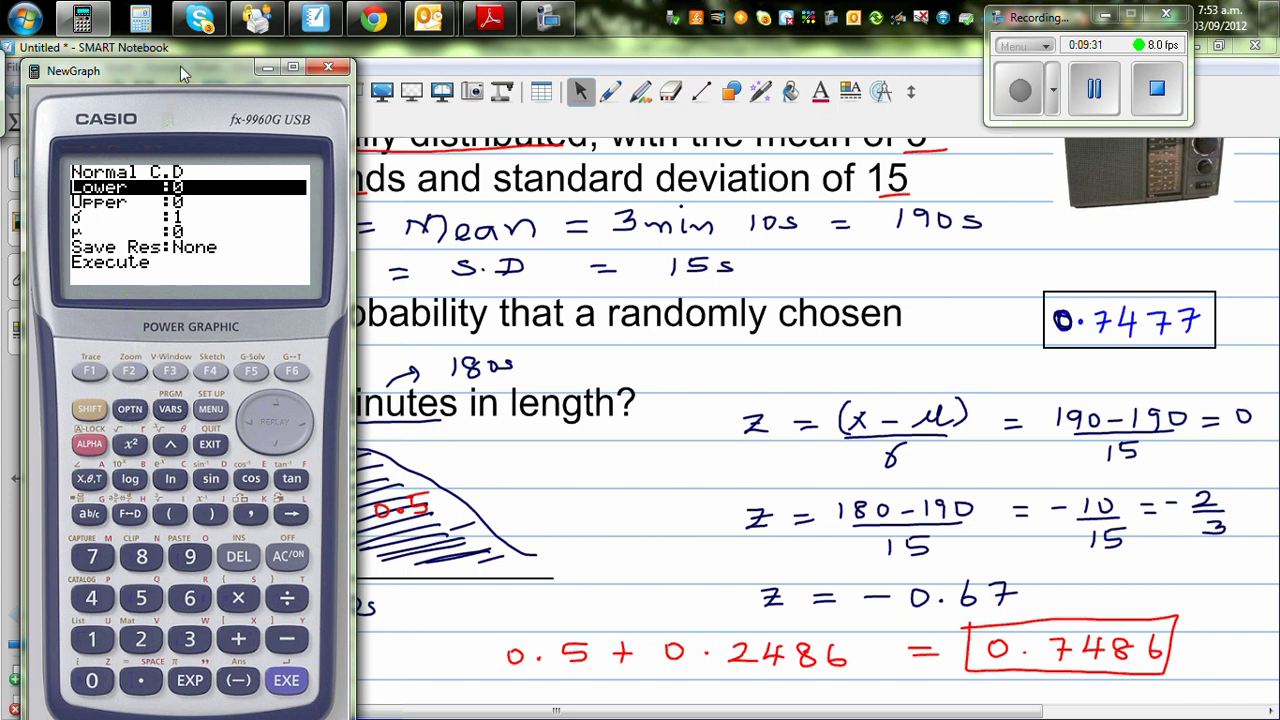
left_click_drag(183, 78, 527, 63)
double_click(559, 55)
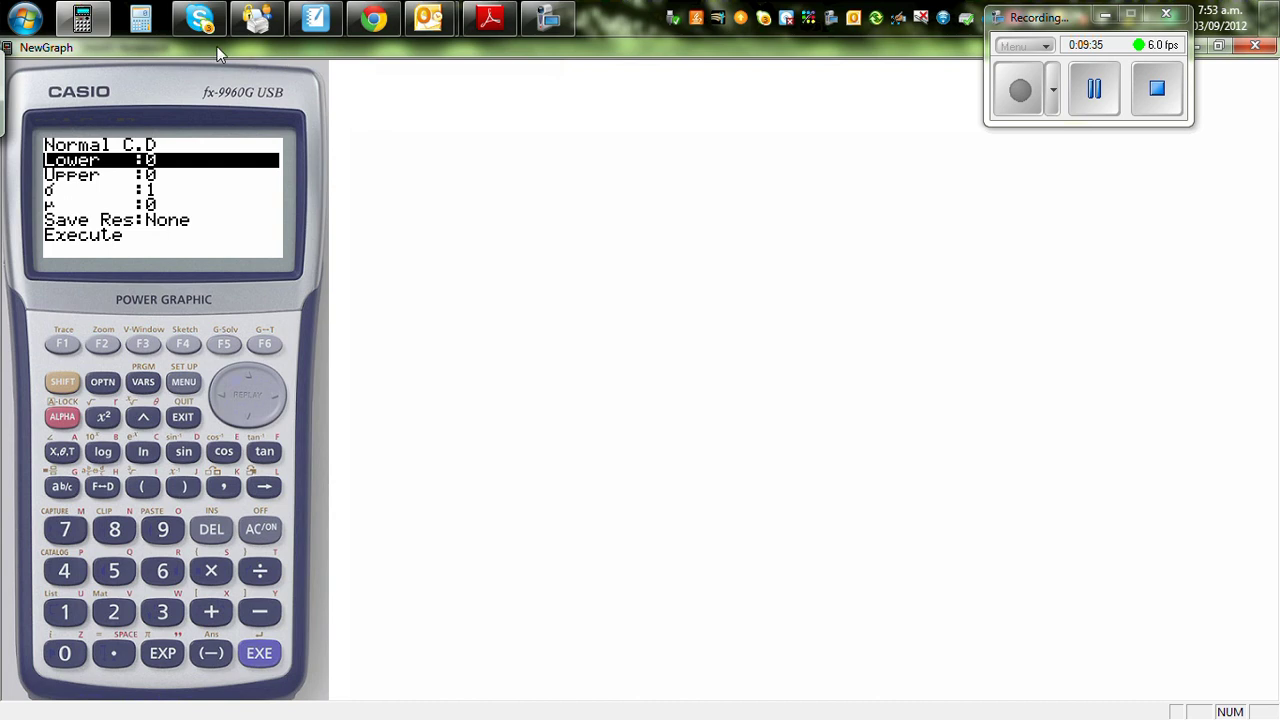
mouse_move(205, 48)
left_mouse_down()
mouse_move(228, 70)
mouse_move(658, 73)
left_mouse_up()
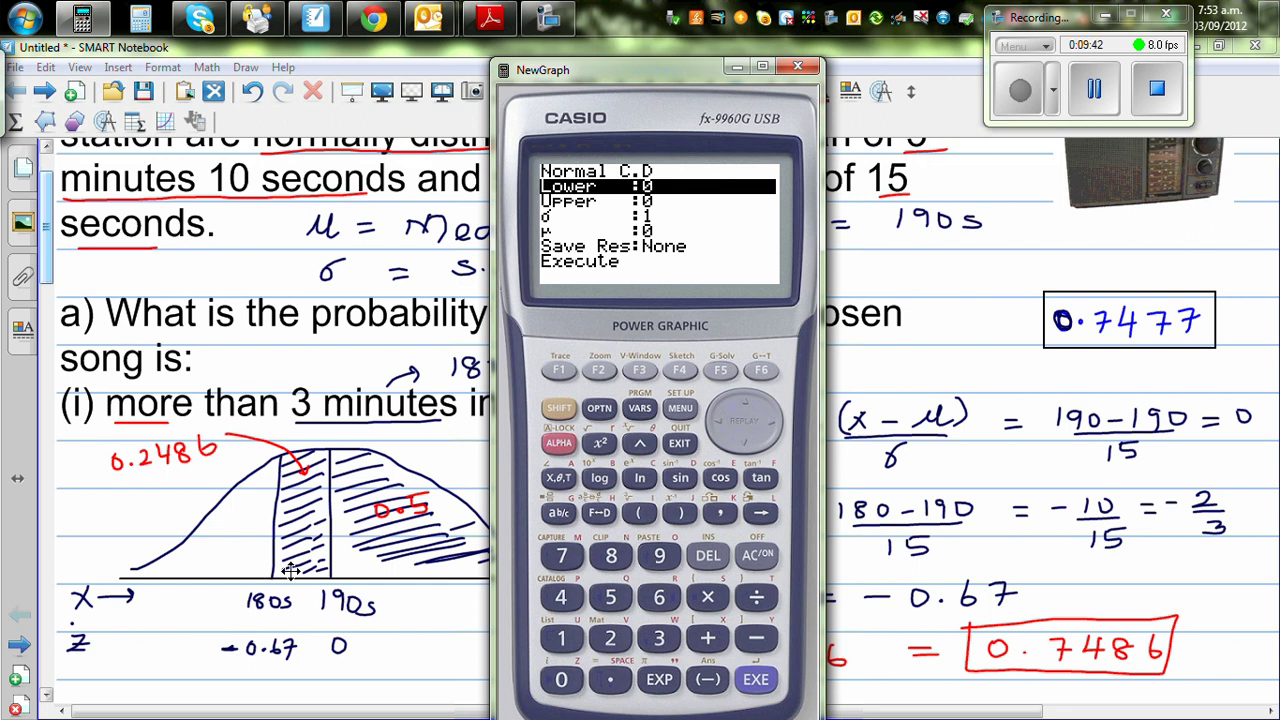
Step: Enter Lower 180 and Upper 190 in the Normal C.D screen
left_click(563, 640)
left_click(611, 556)
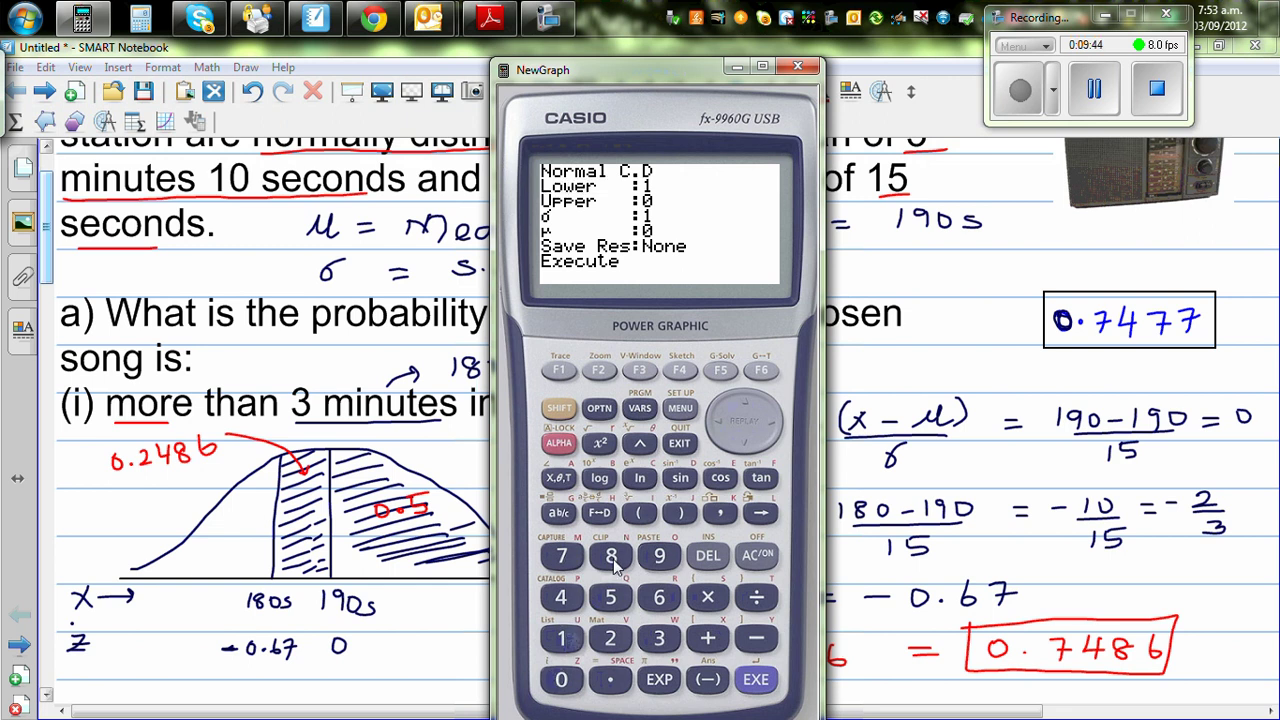
left_click(562, 681)
left_click(754, 685)
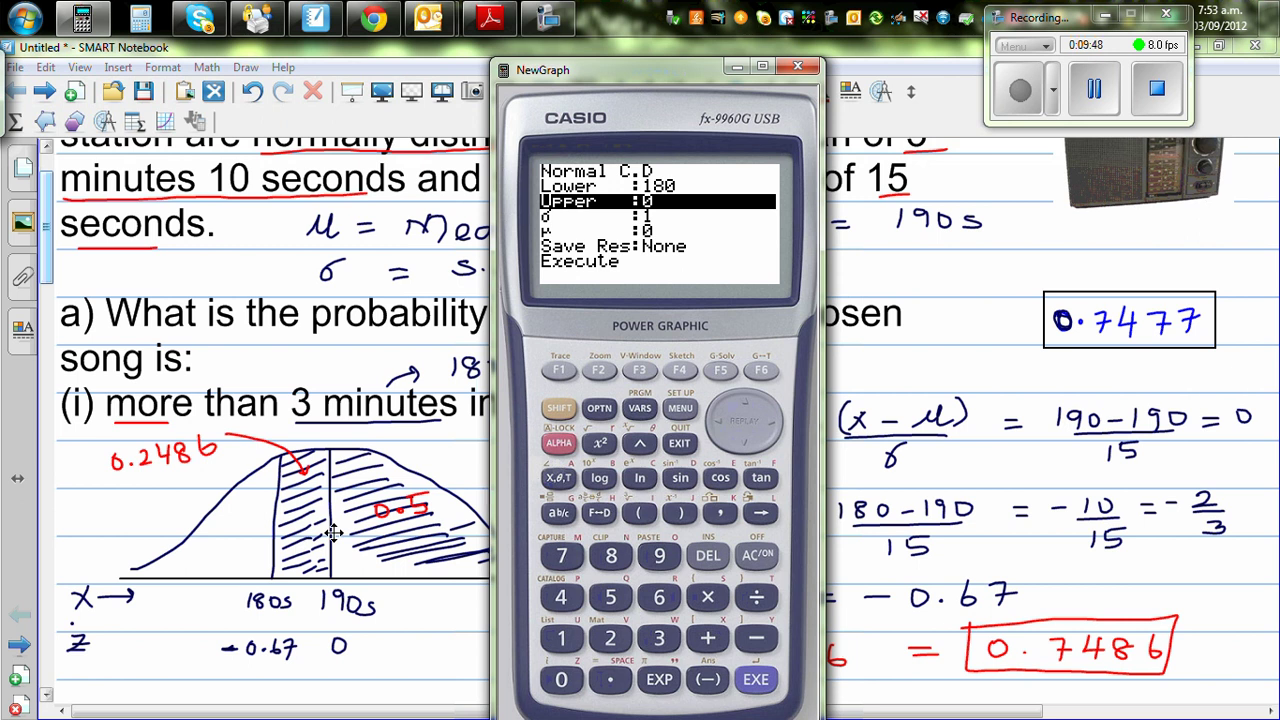
left_click(563, 639)
left_click(660, 557)
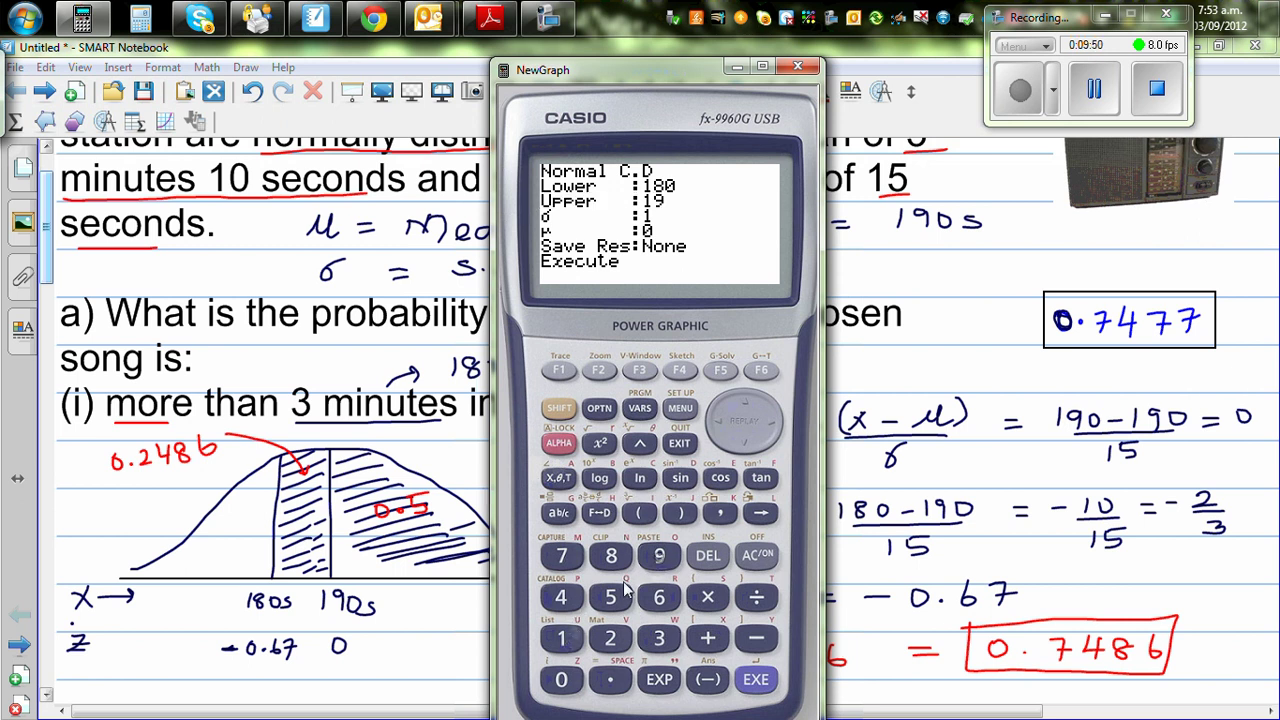
left_click(562, 681)
left_click(755, 681)
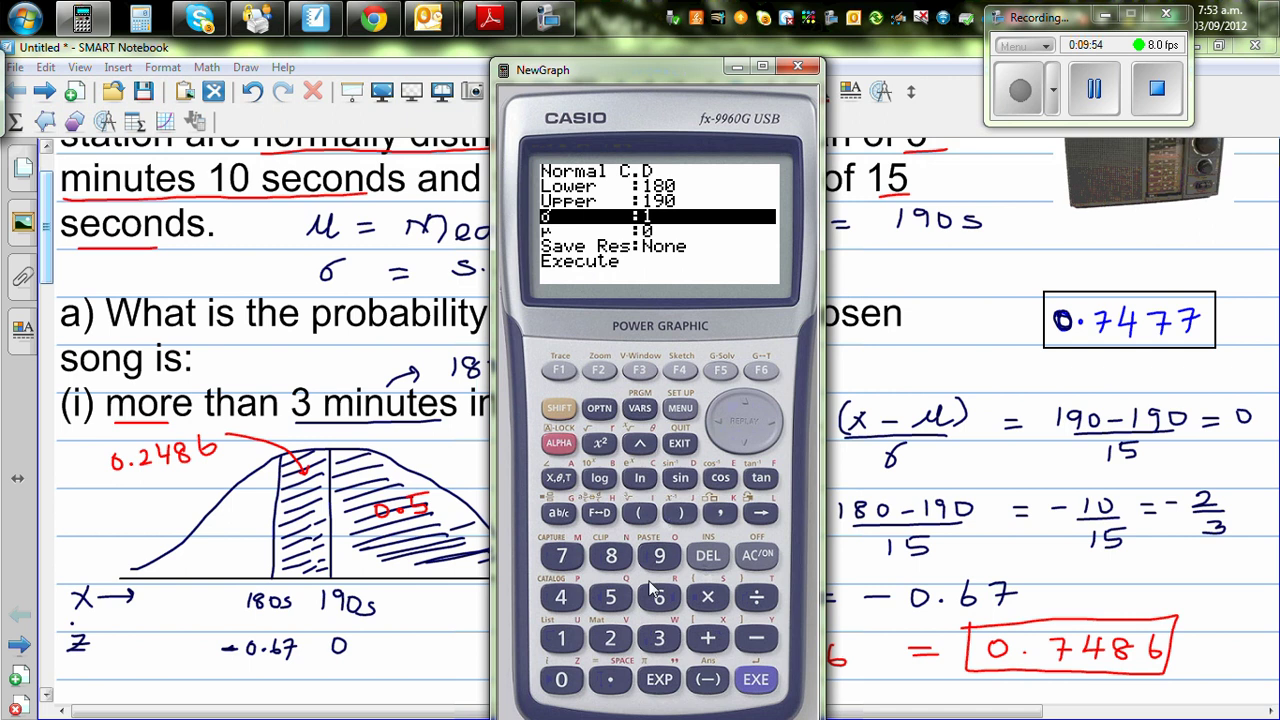
Step: Set σ to 15 and μ to 190, then execute to get p = 0.24750746
left_click(610, 598)
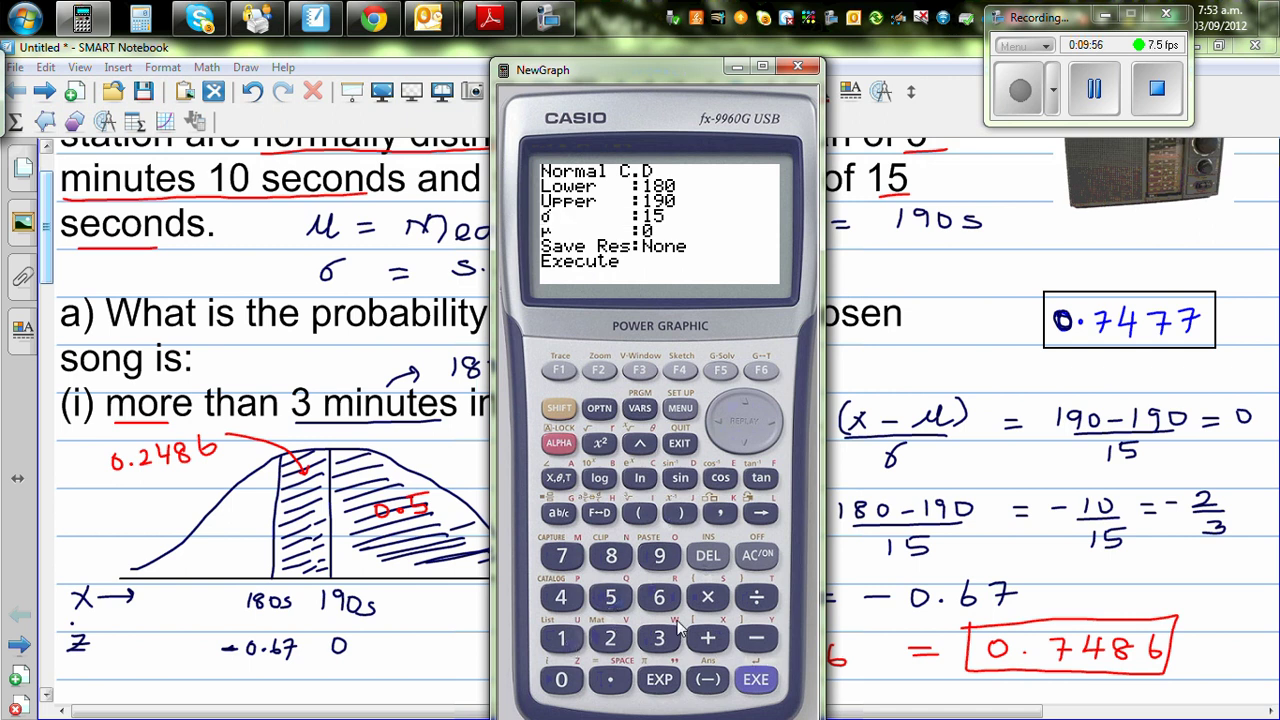
left_click(760, 681)
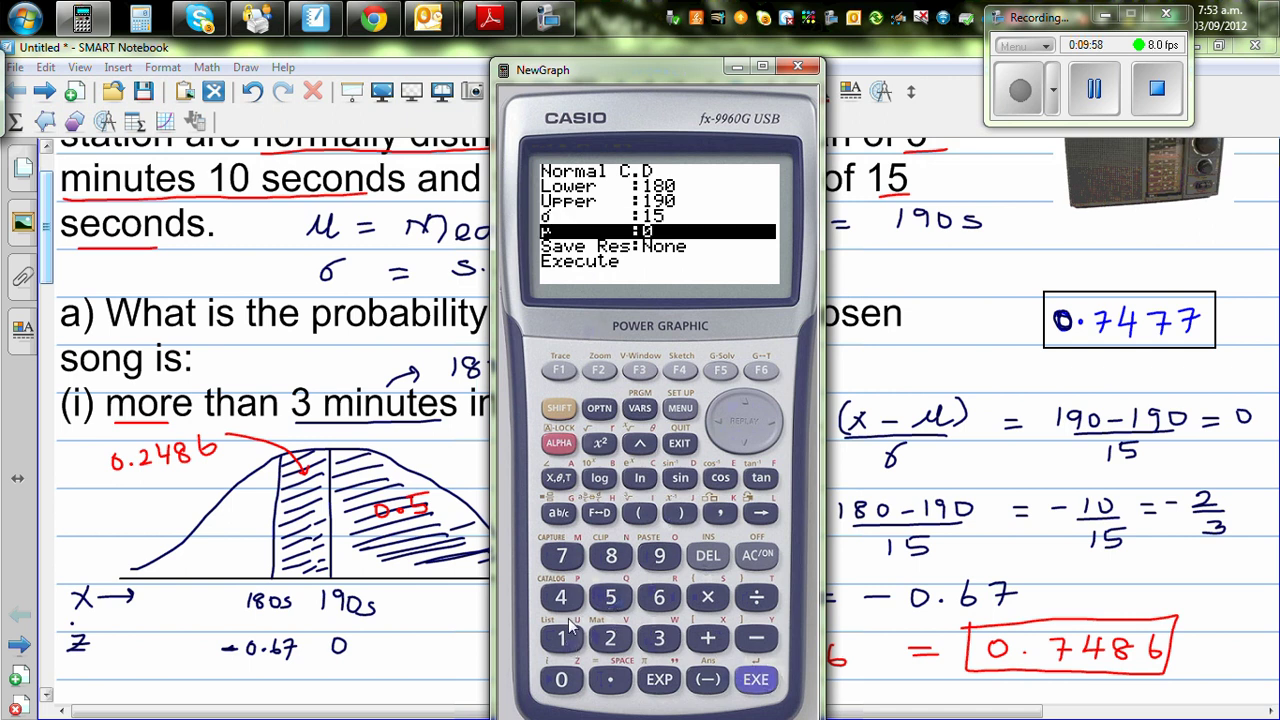
left_click(561, 640)
left_click(659, 556)
left_click(563, 681)
left_click(756, 681)
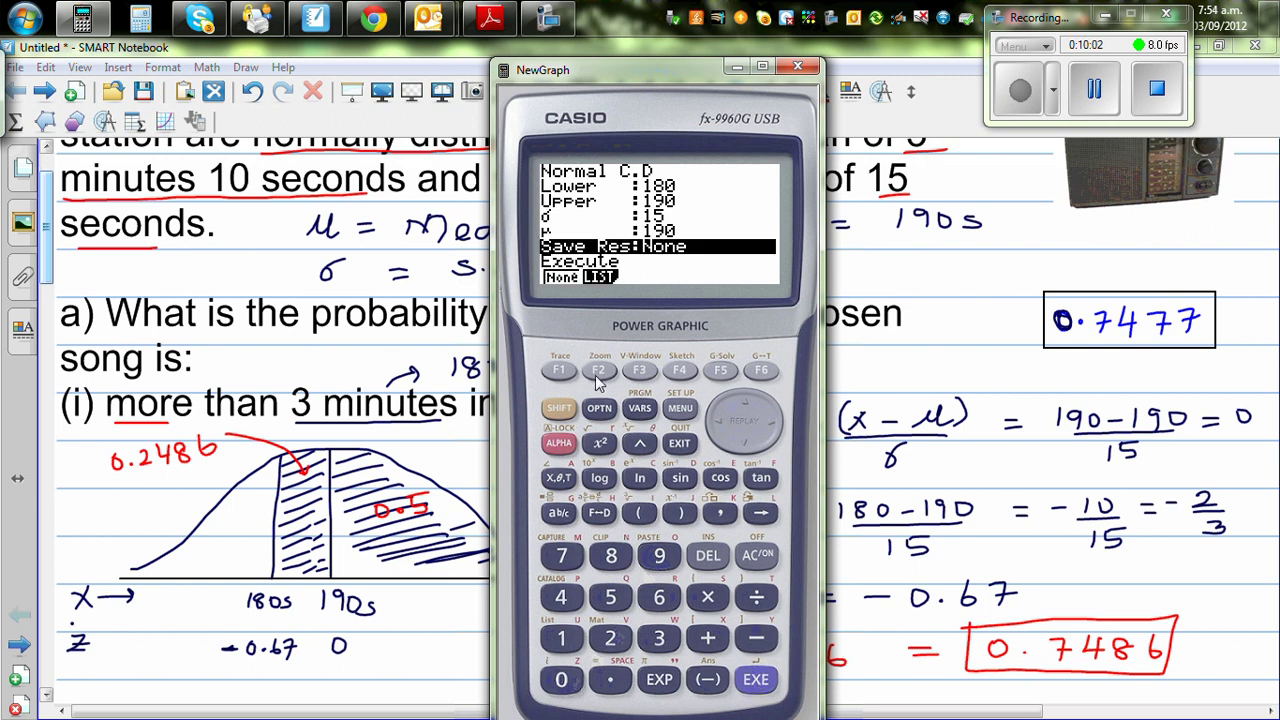
left_click(756, 681)
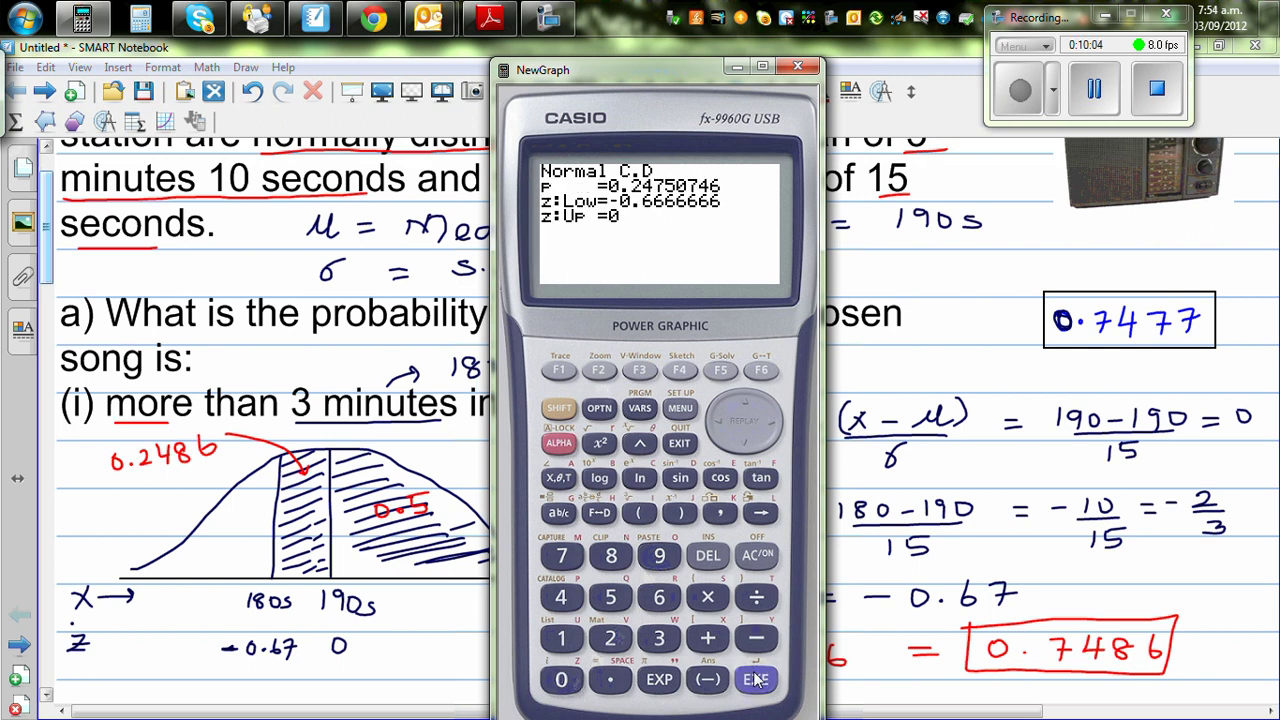